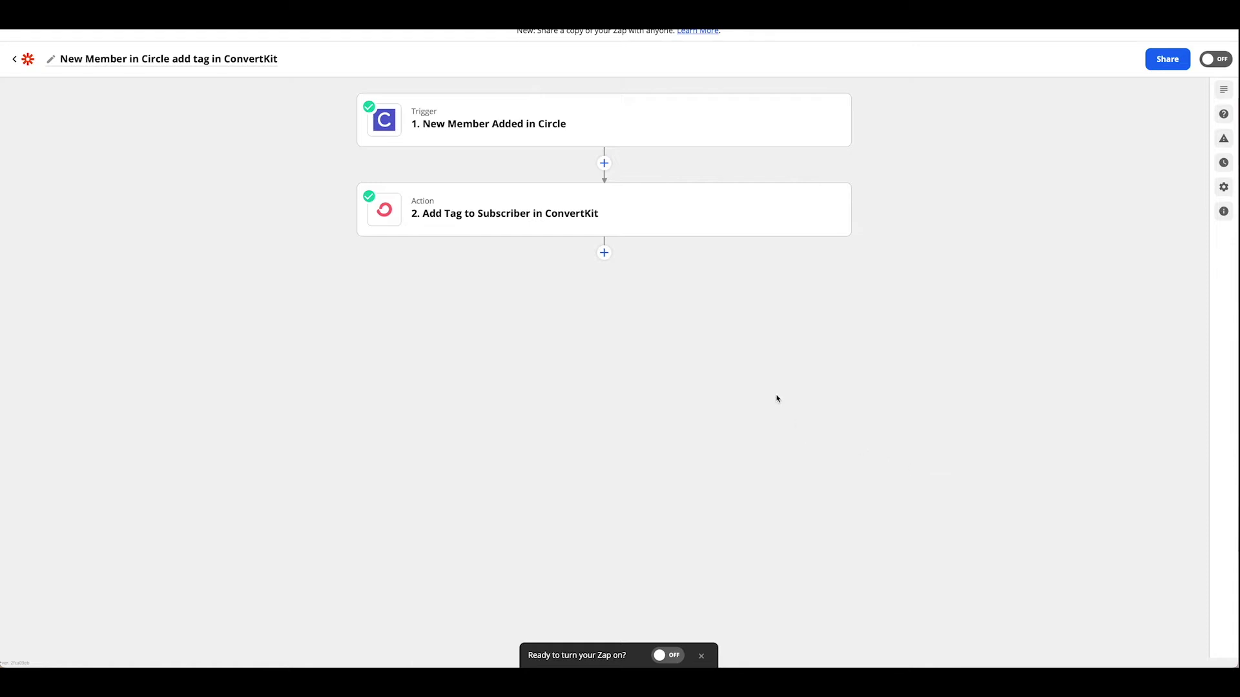
- Open the '1. New Member Added in Circle' trigger card of the ConvertKit tagging Zap
mouse_move(415, 122)
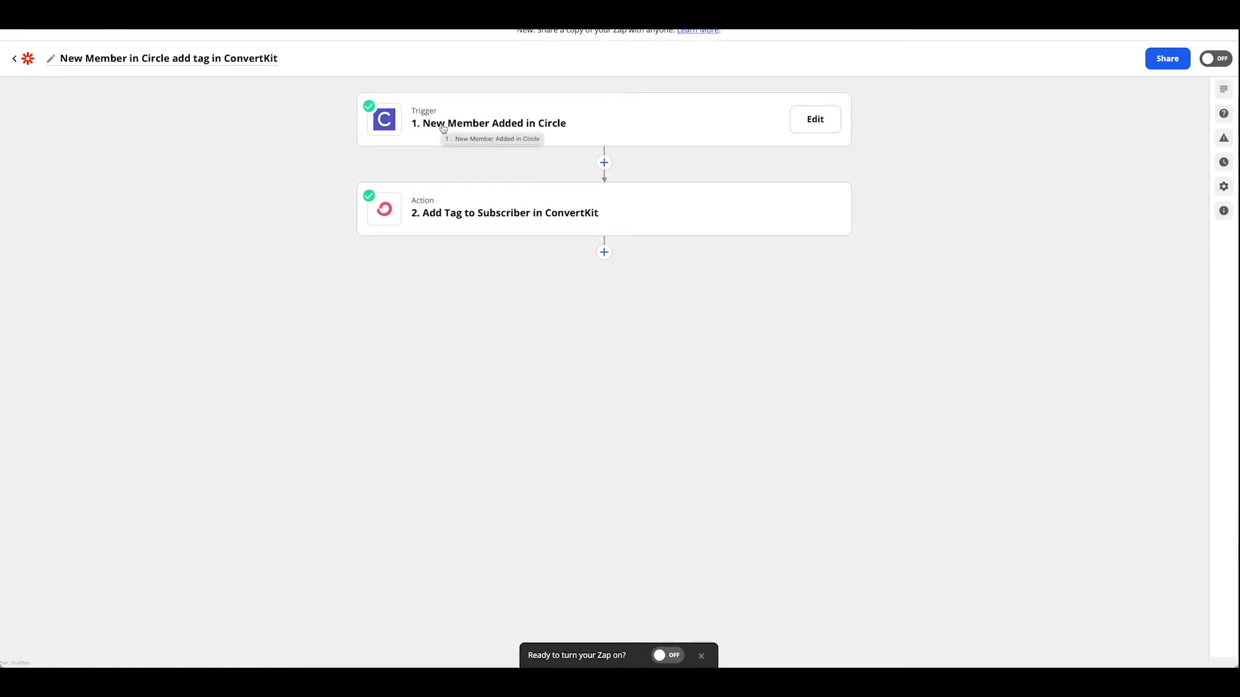
mouse_move(450, 204)
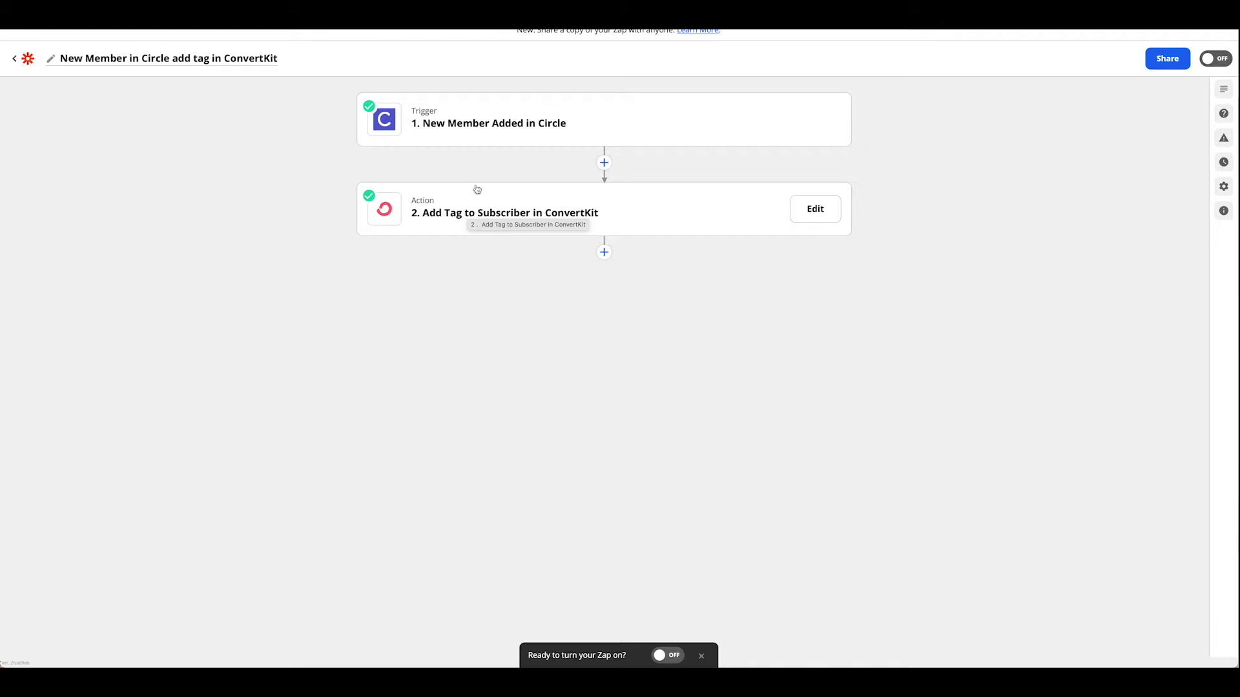
left_click(465, 124)
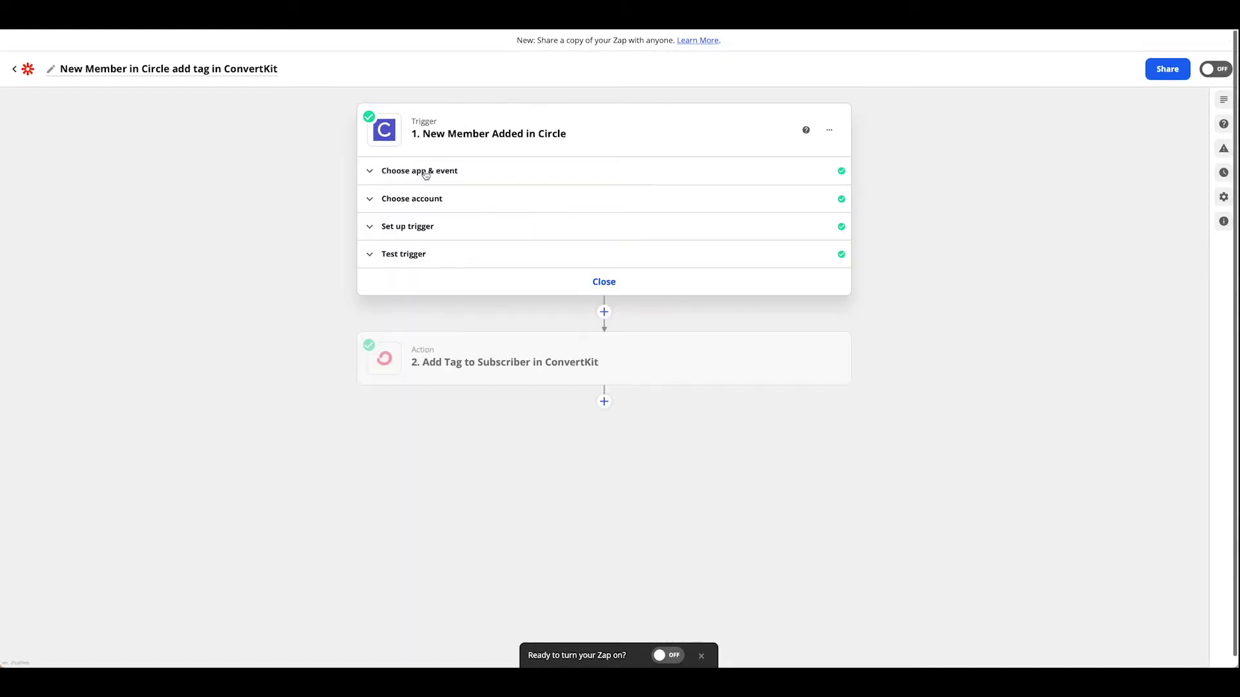
- Check the trigger's New Member Added event and its Helping Creatives community
left_click(431, 170)
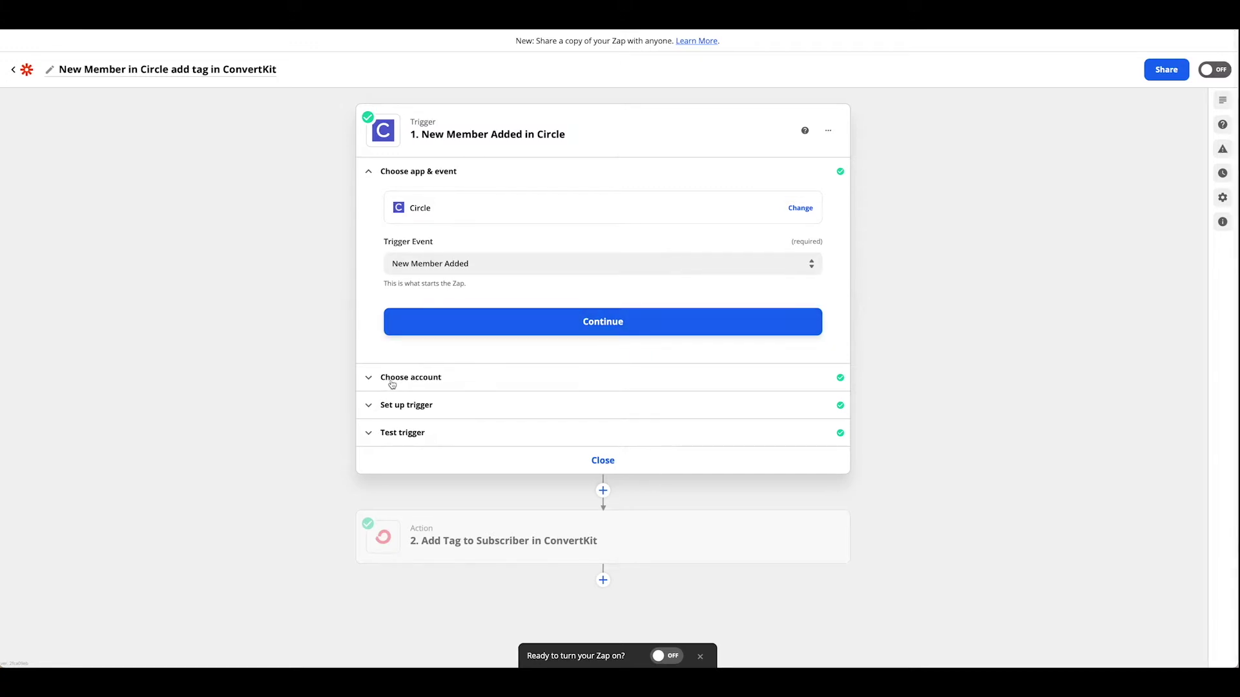
left_click(401, 405)
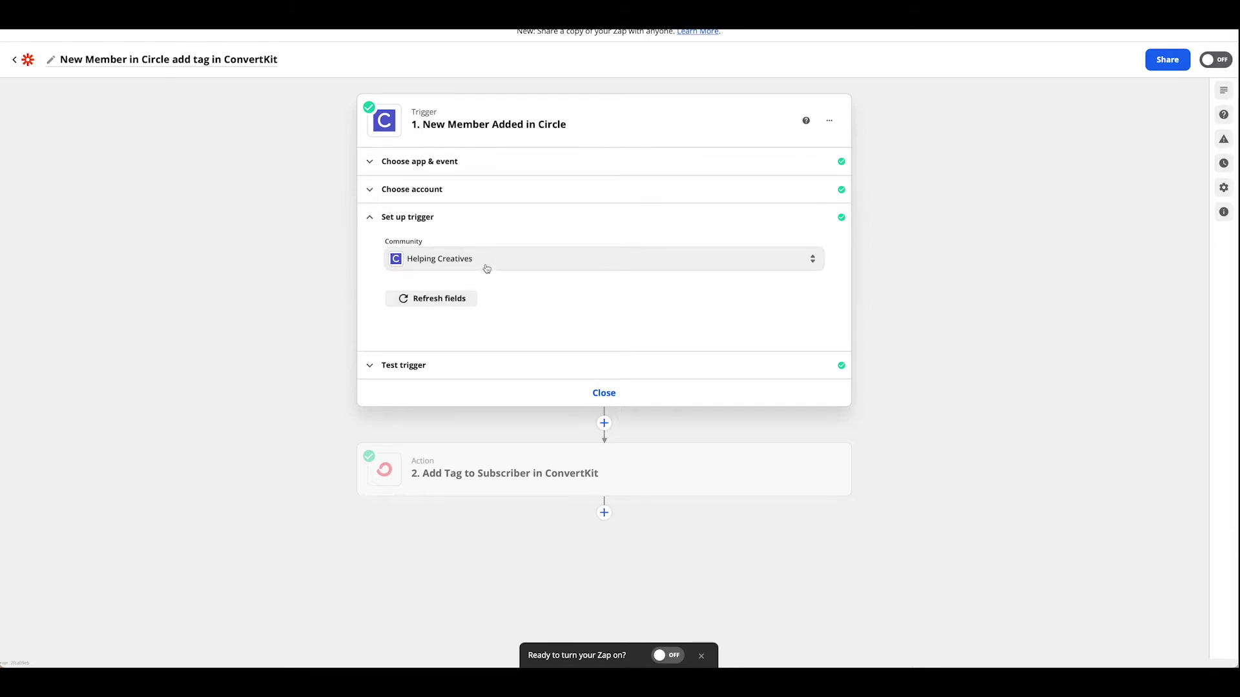
scroll(451, 349, "up", 1)
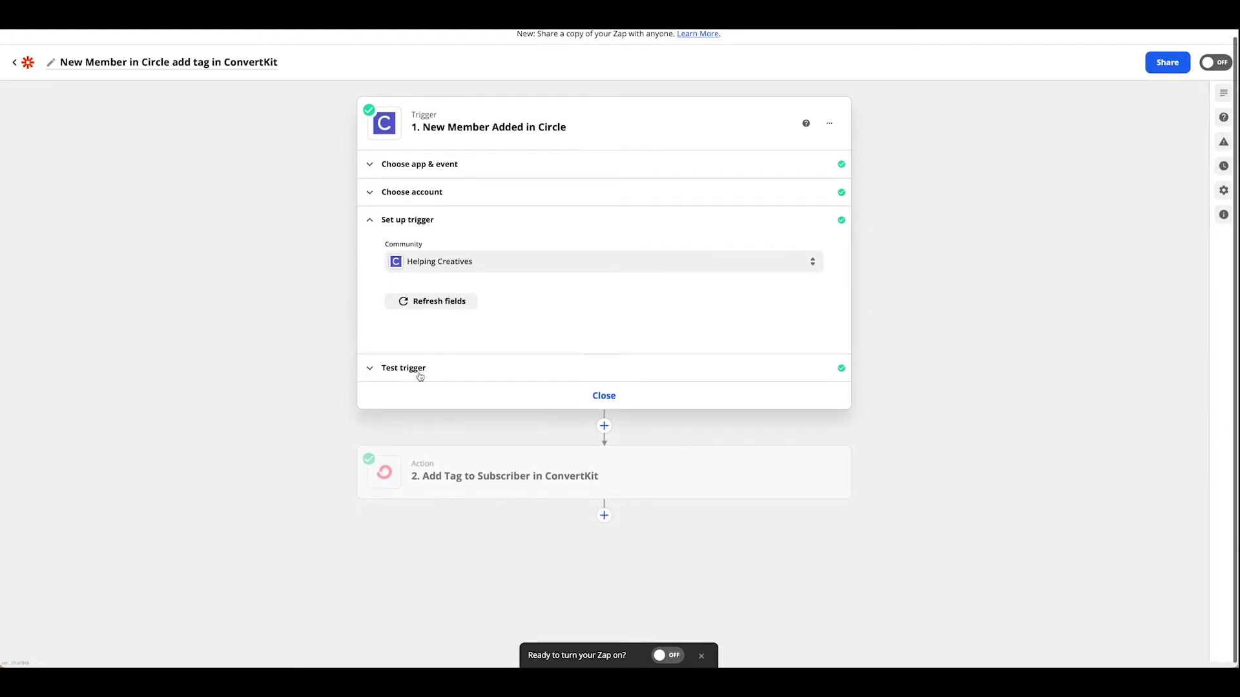
- Review the trigger test's sample member data and continue past the test
left_click(419, 374)
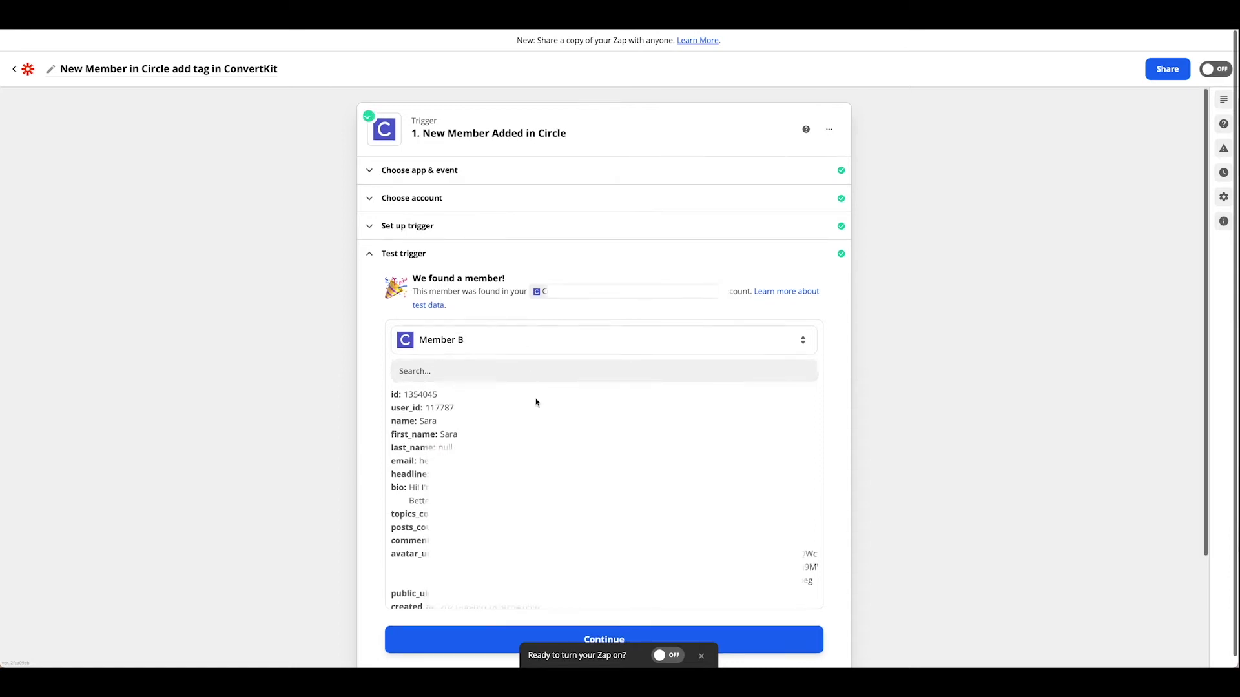
scroll(573, 402, "down", 1)
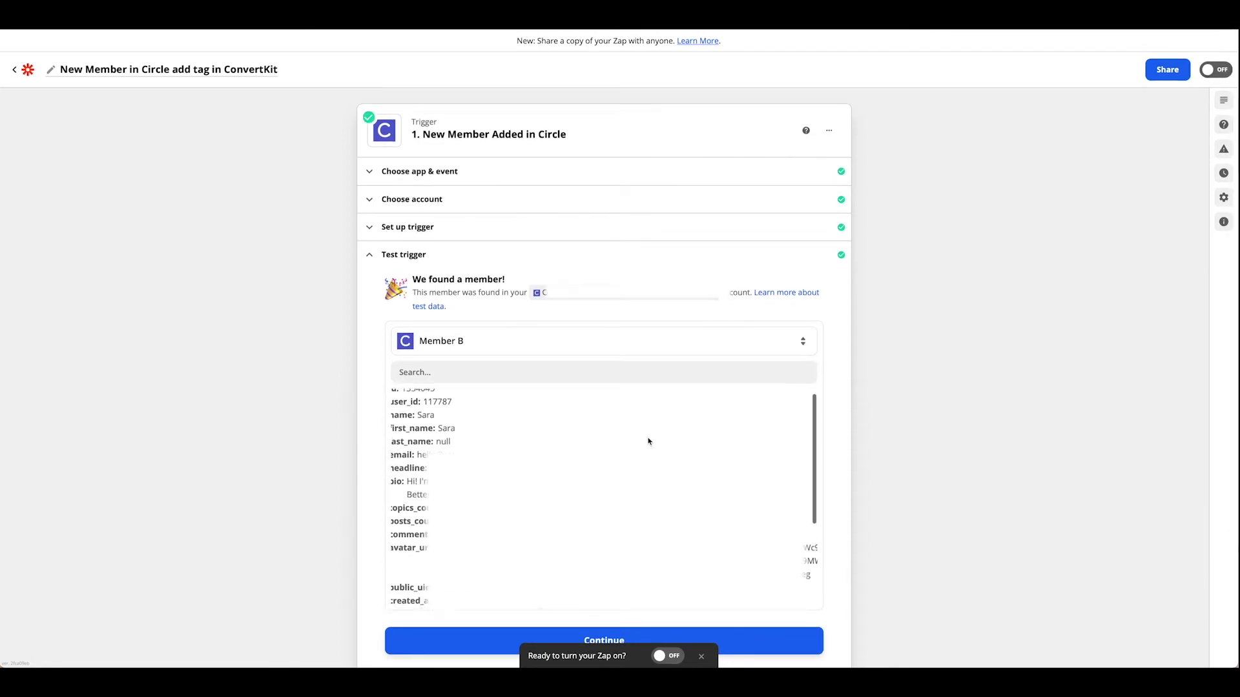
scroll(648, 441, "down", 1)
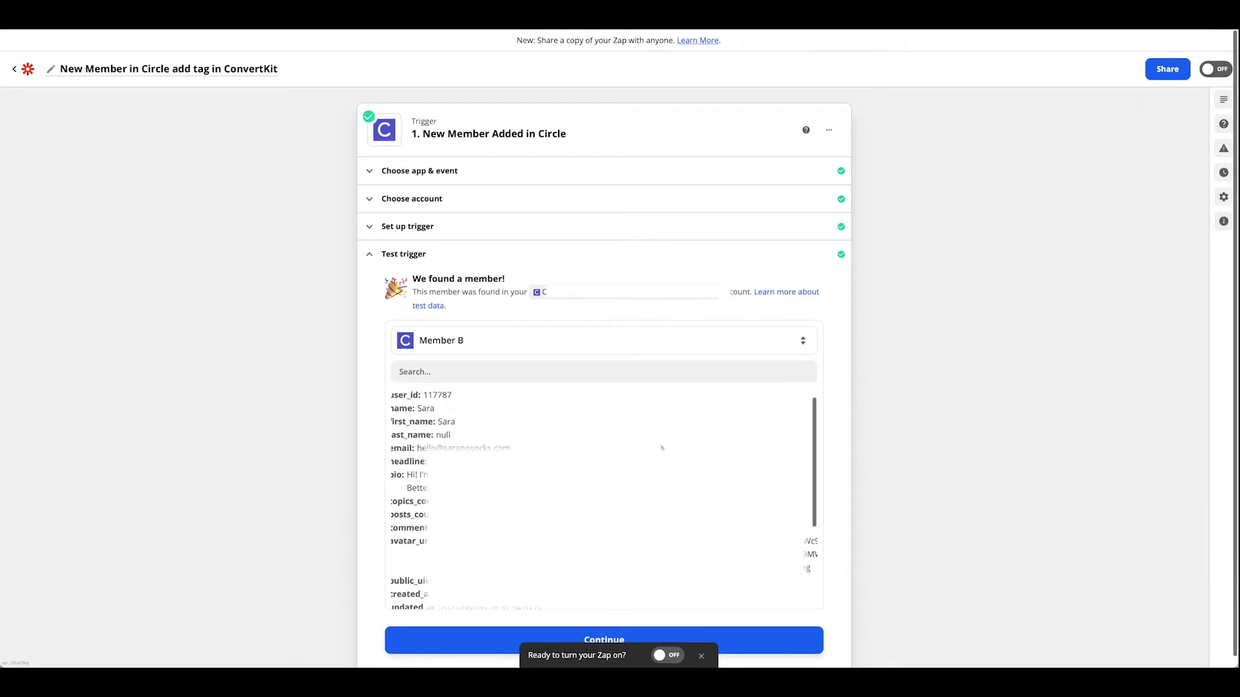
scroll(652, 444, "down", 5)
scroll(659, 445, "up", 5)
scroll(662, 447, "down", 1)
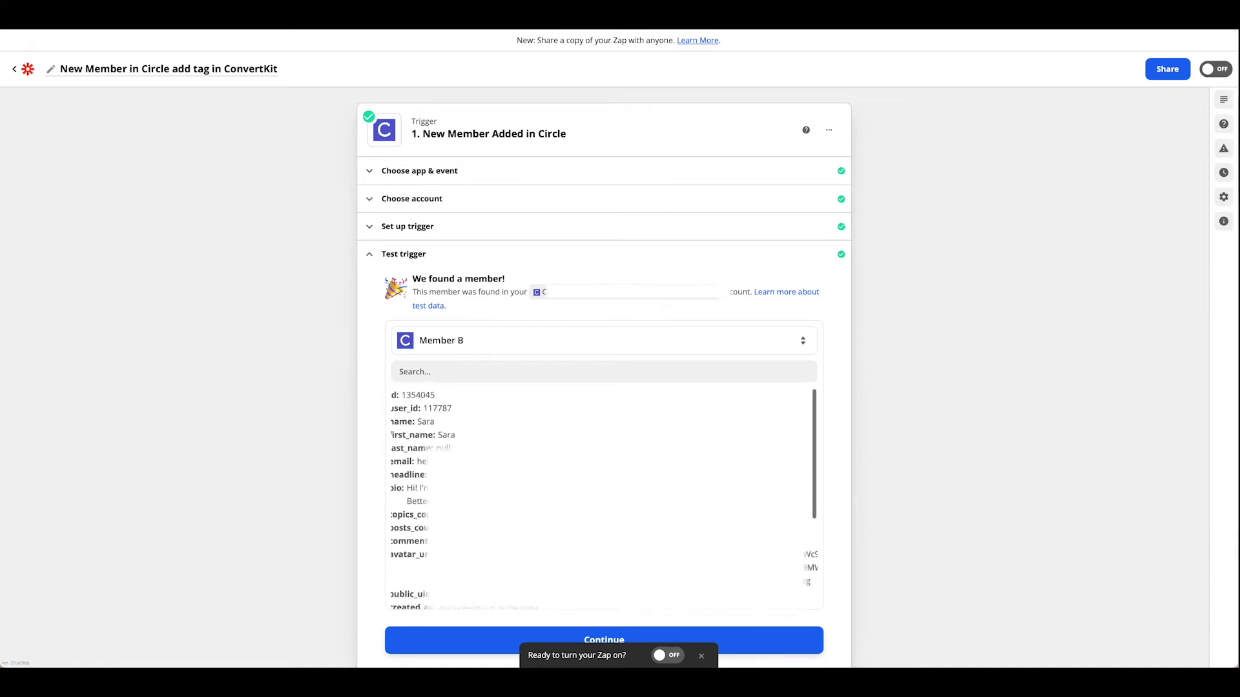
left_click(487, 638)
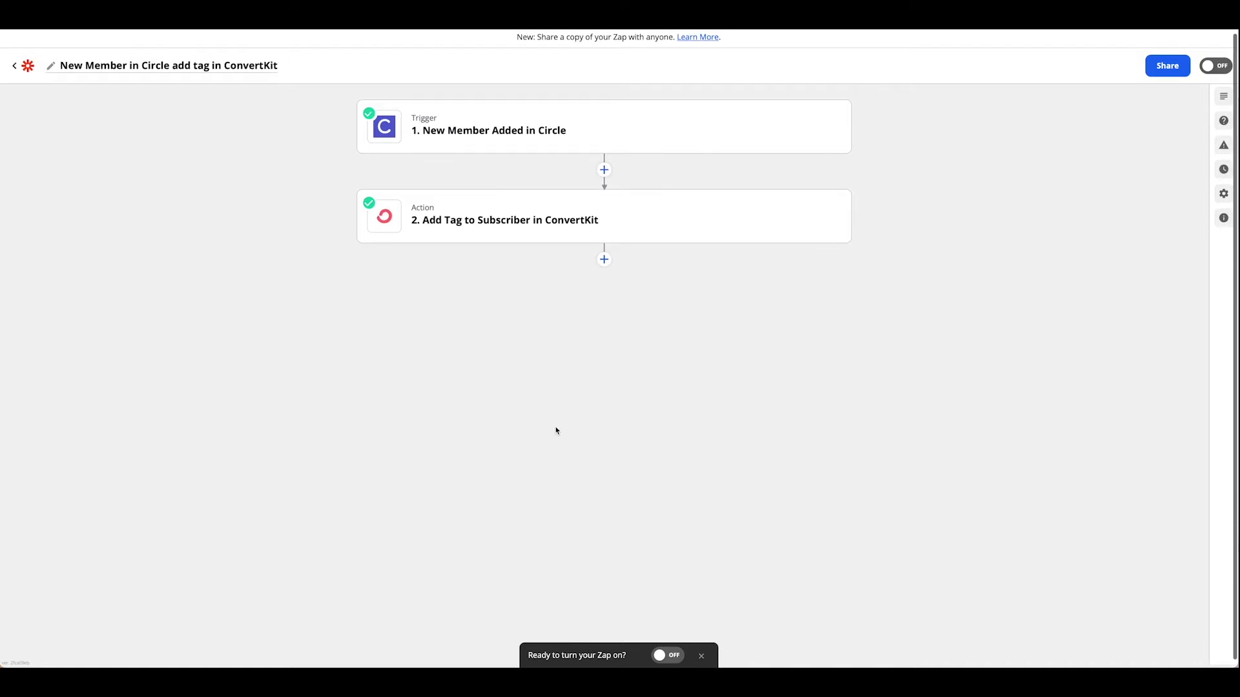
- Open the ConvertKit action and check its Add Tag to Subscriber event before its field mappings
left_click(604, 170)
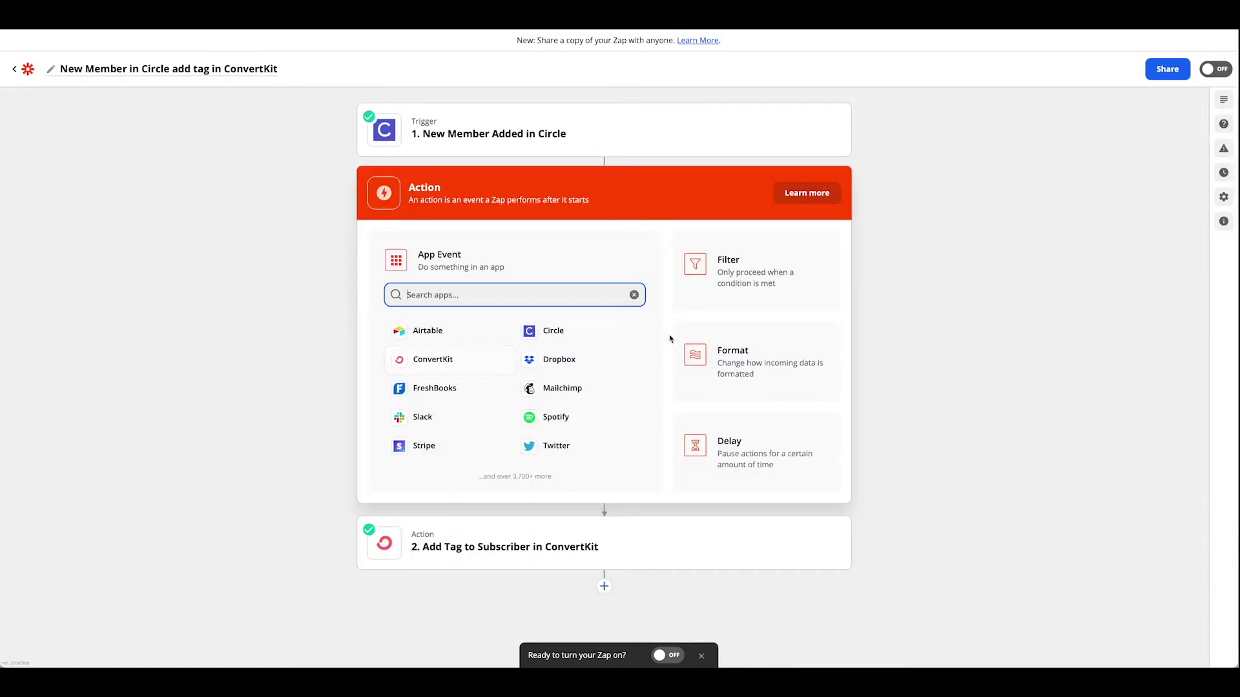
left_click(1069, 341)
left_click(632, 236)
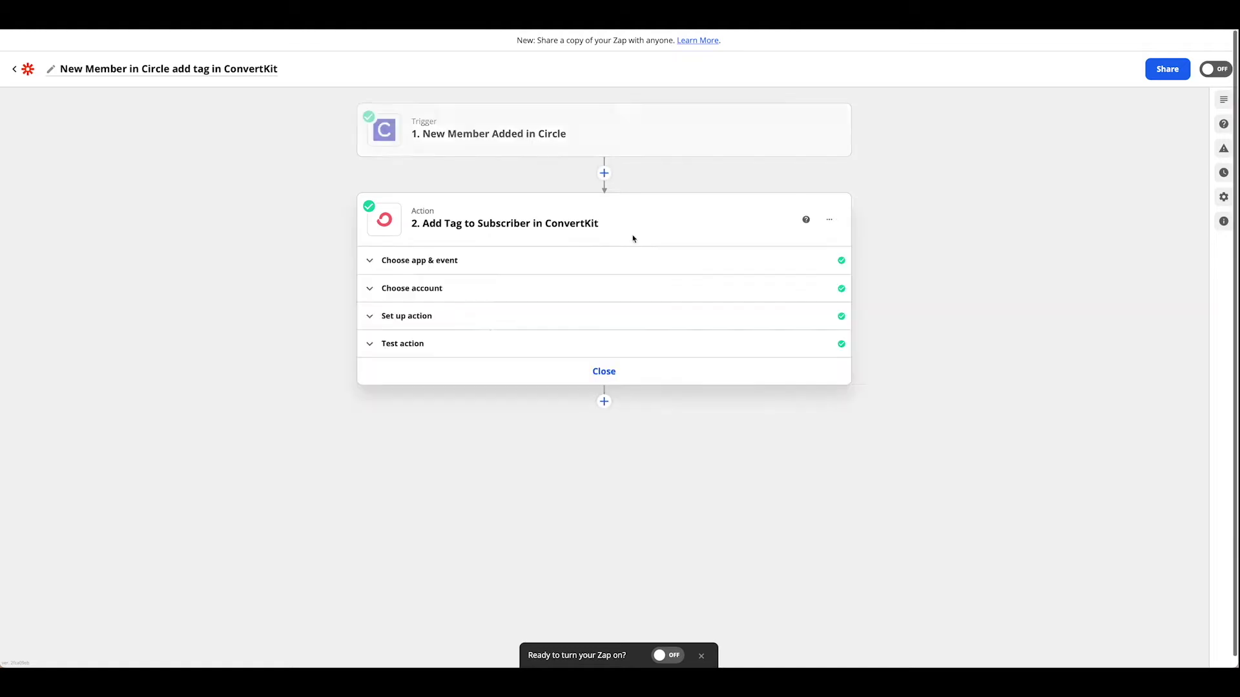
left_click(428, 261)
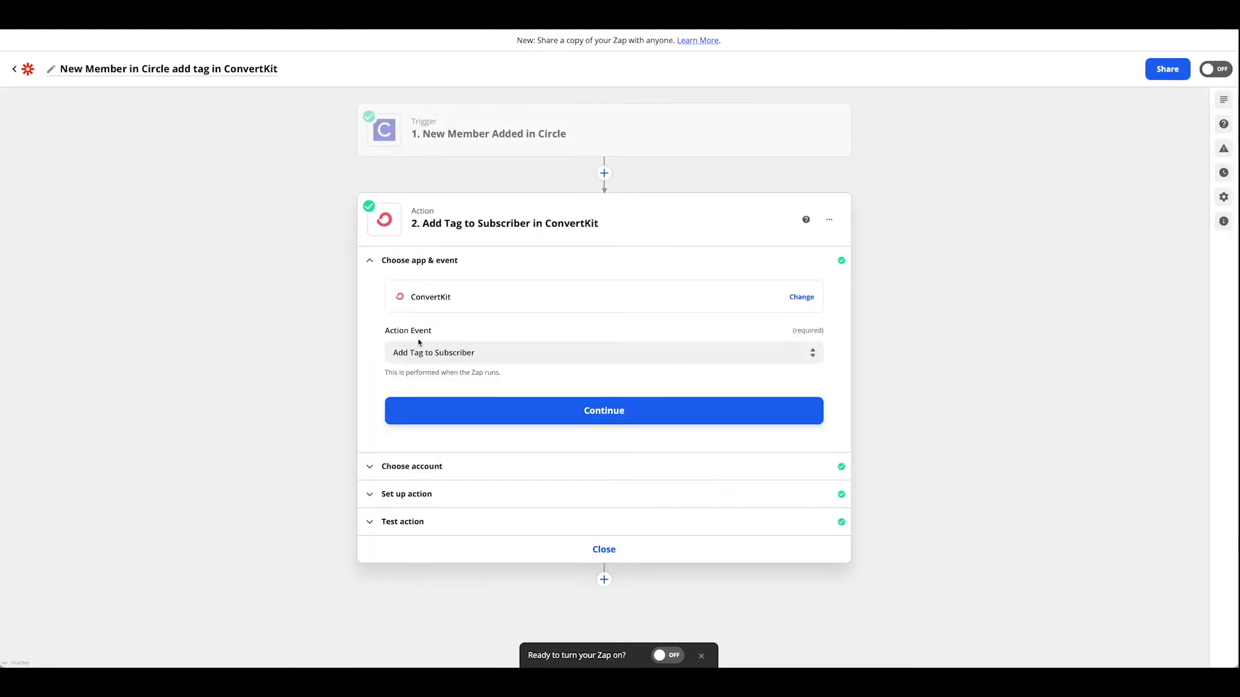
scroll(501, 352, "down", 1)
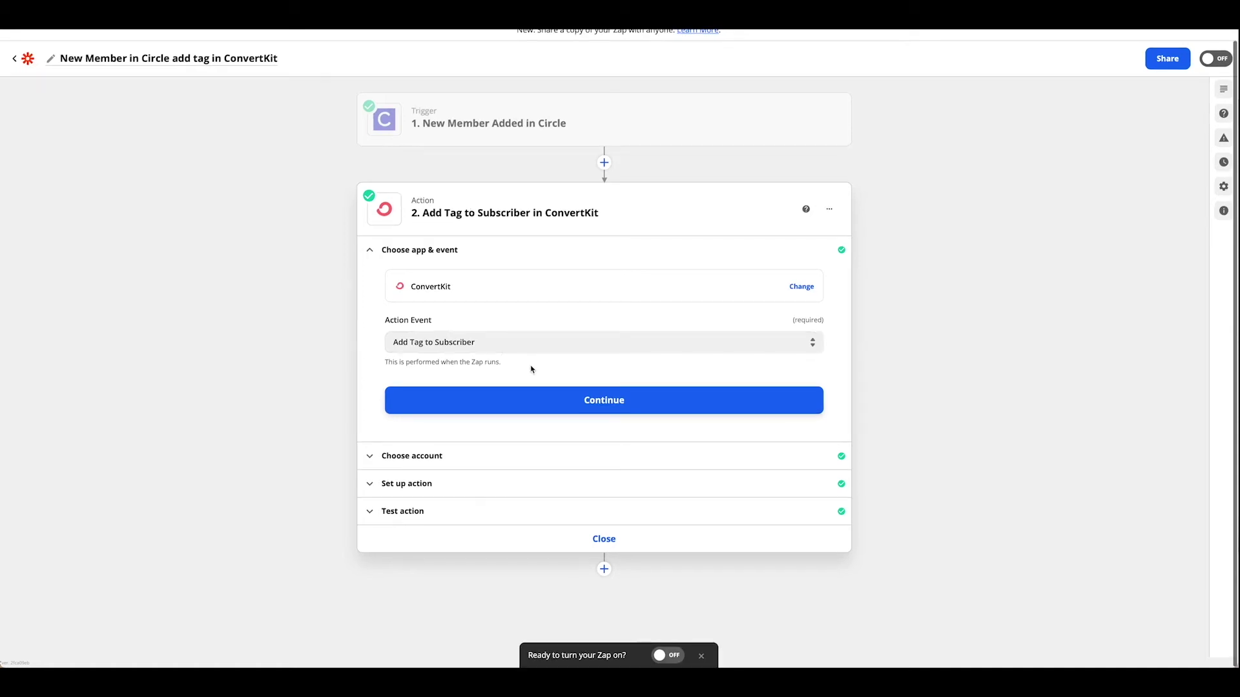
scroll(463, 446, "up", 1)
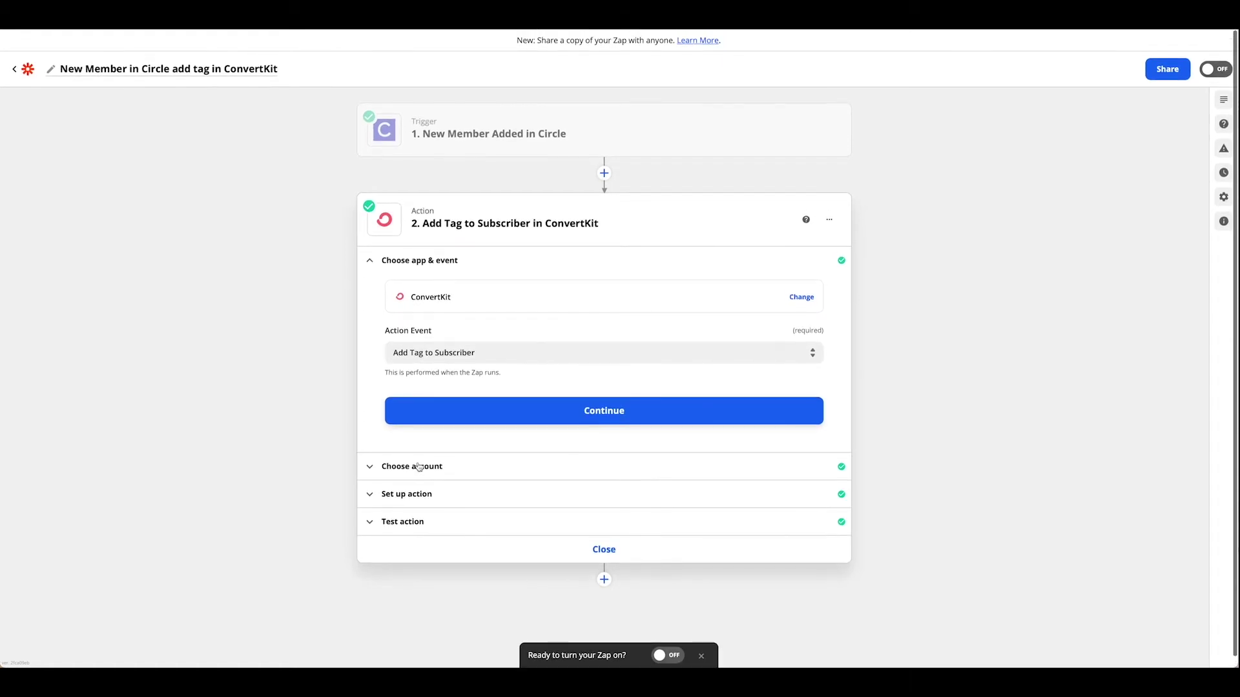
left_click(402, 494)
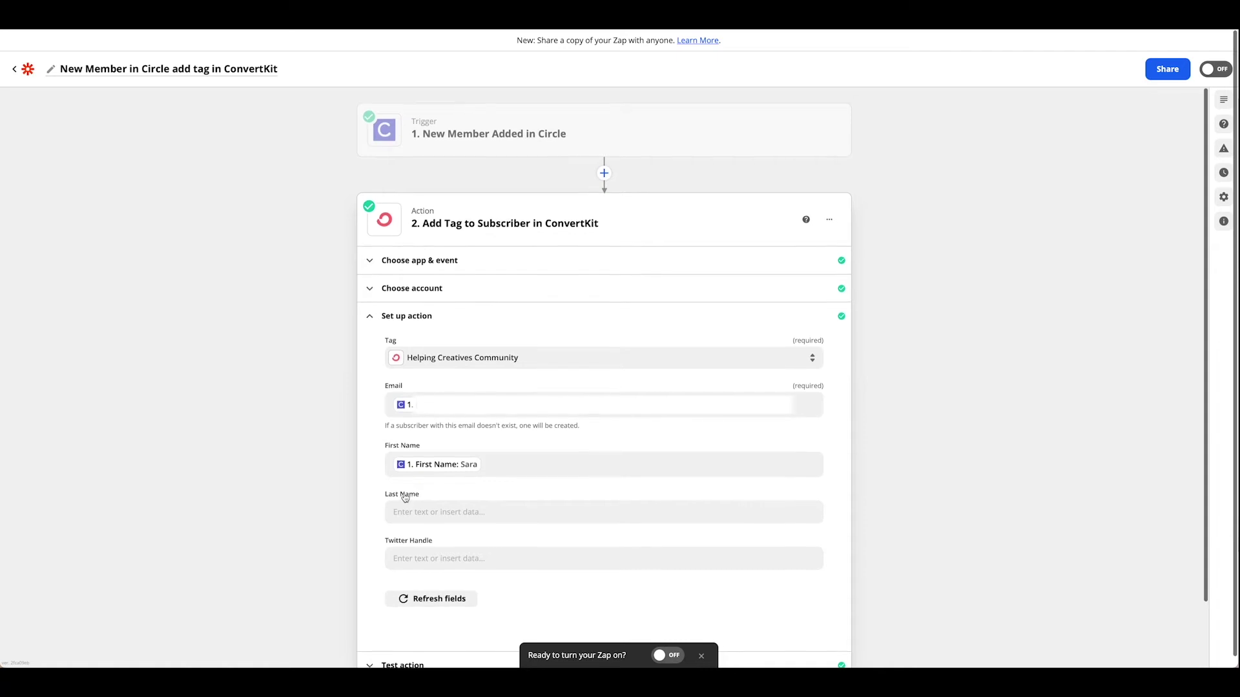
- Scroll through the Tag, Email, First Name, Last Name and Twitter Handle fields, then view the test result
scroll(546, 496, "down", 1)
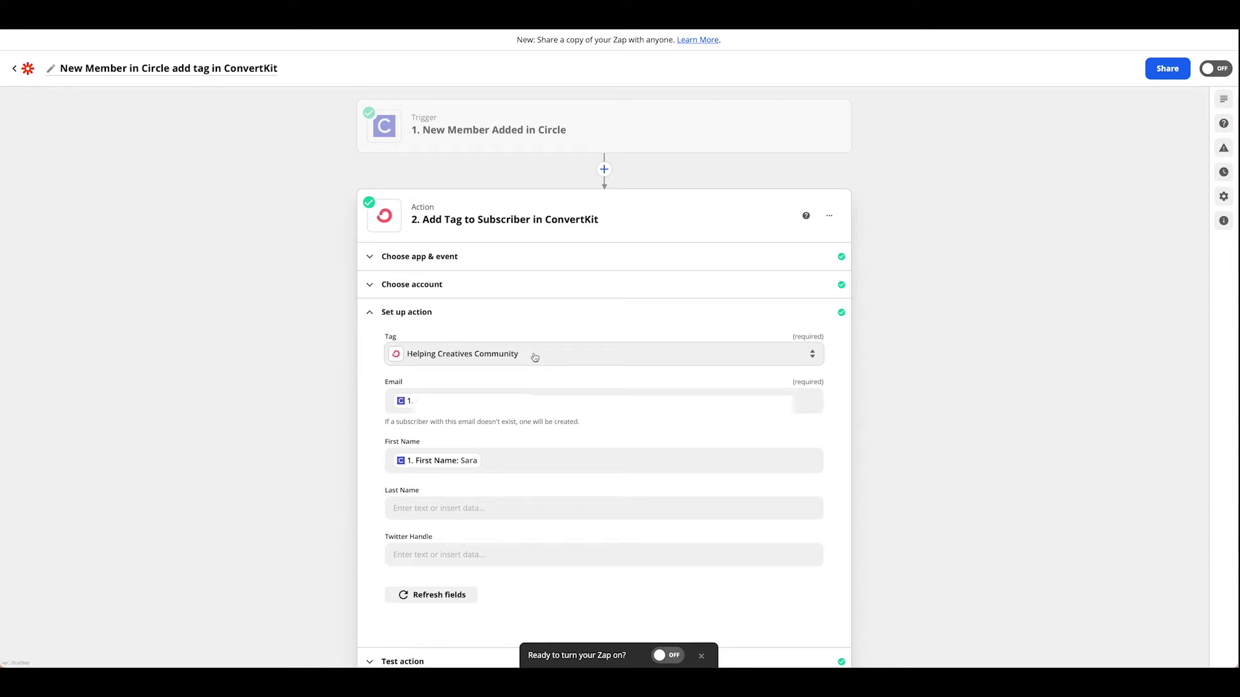
scroll(534, 357, "up", 1)
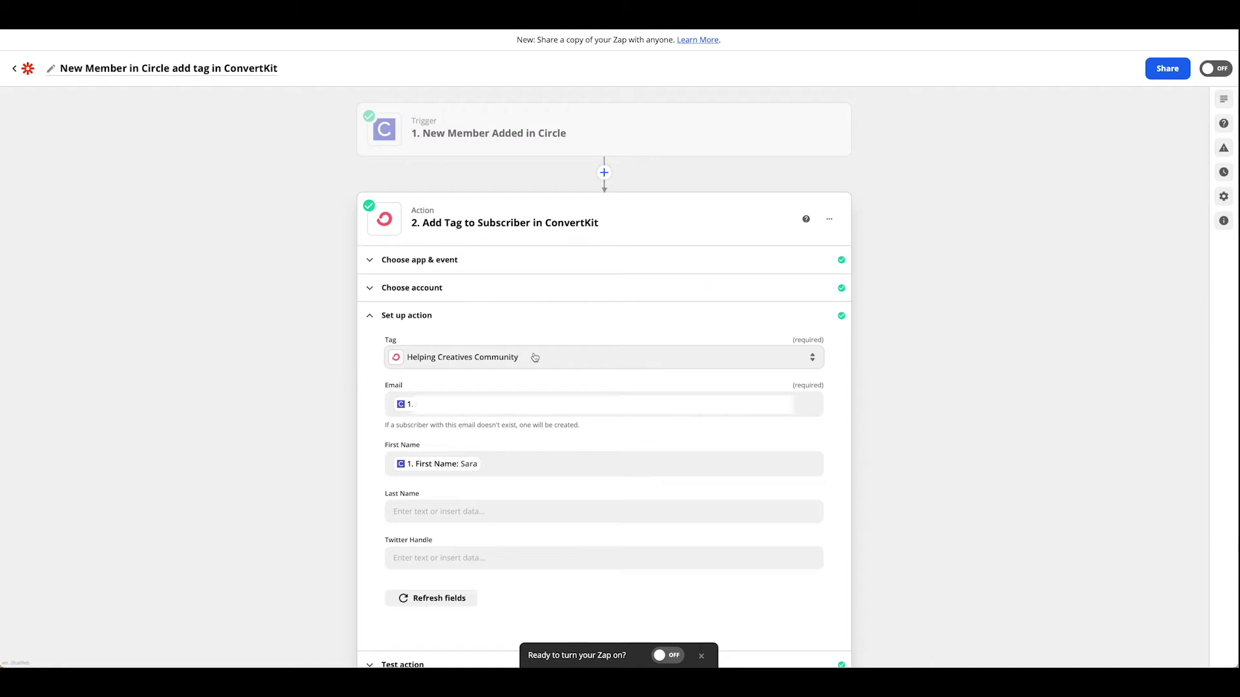
scroll(532, 358, "down", 1)
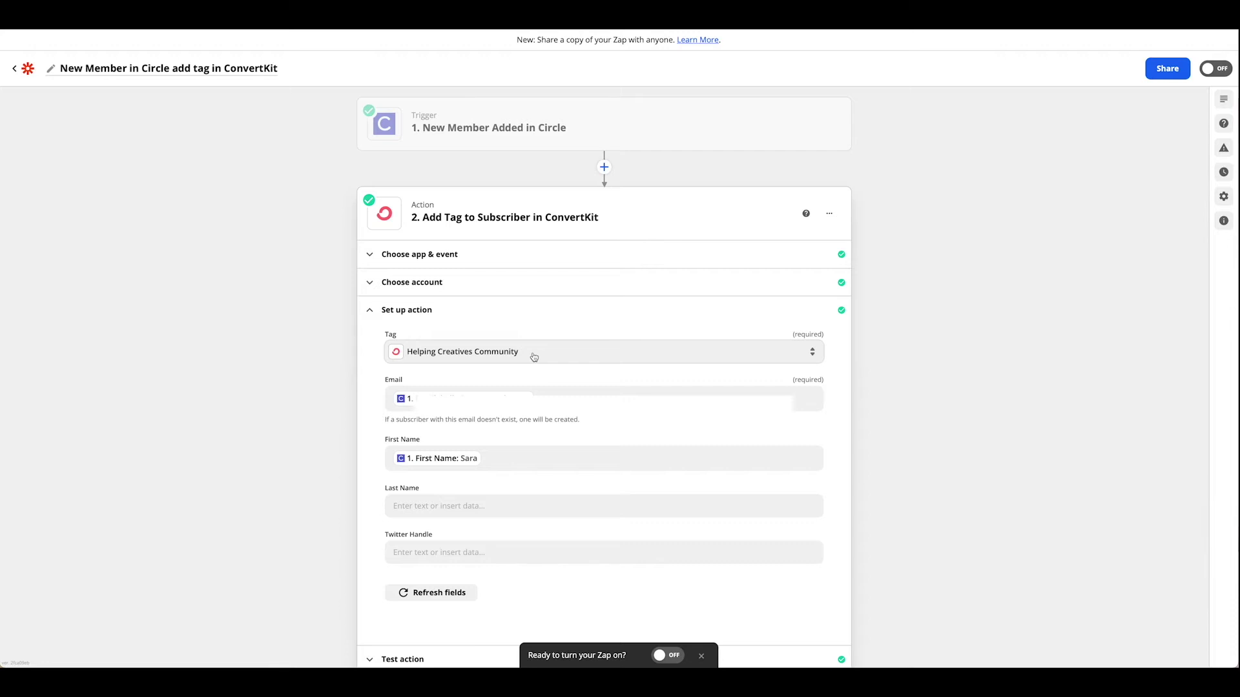
scroll(534, 357, "up", 1)
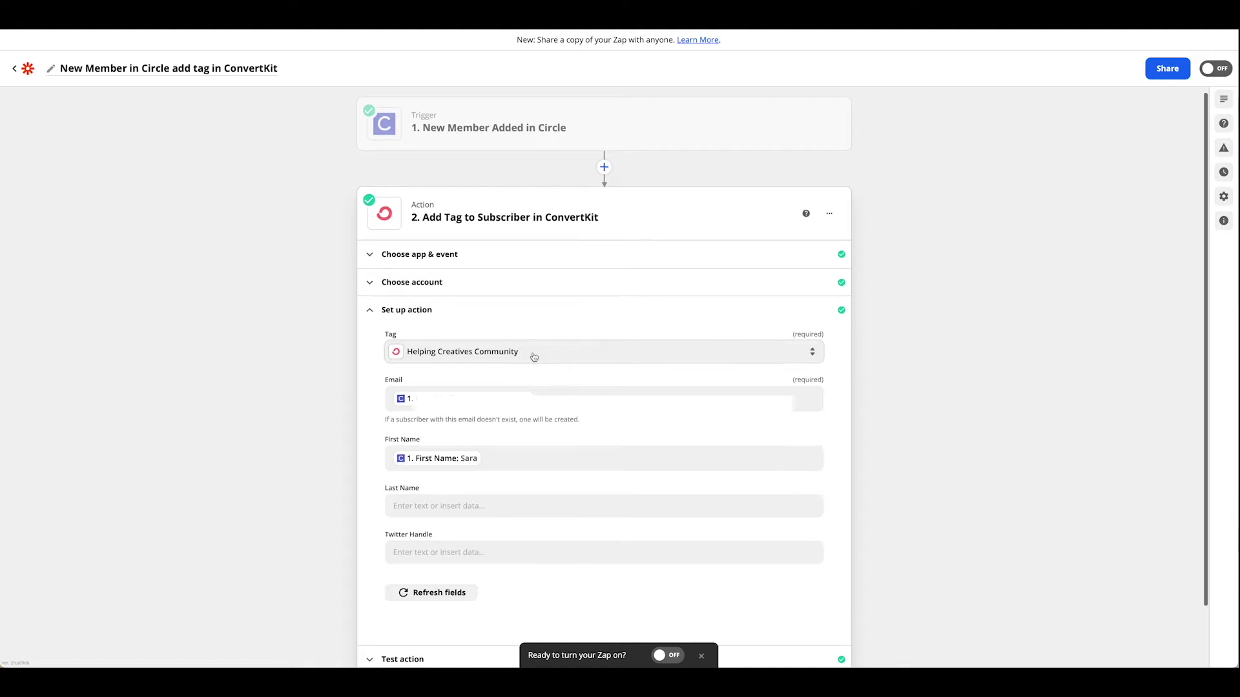
scroll(510, 329, "down", 3)
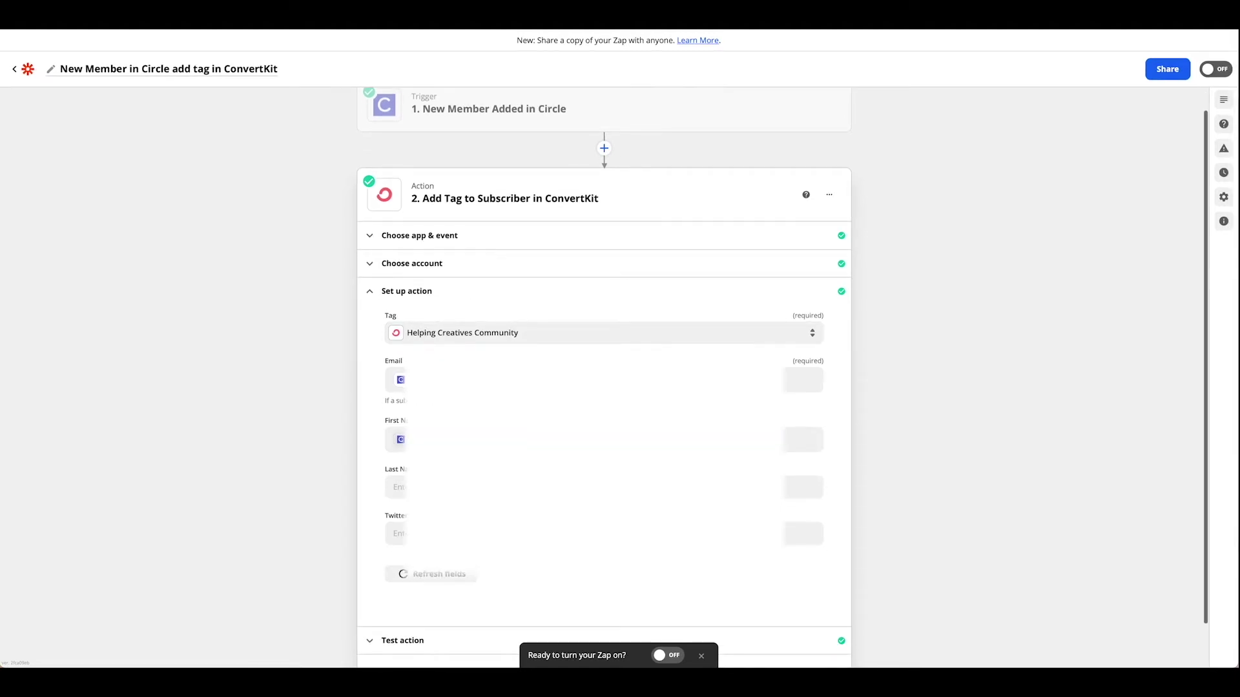
scroll(487, 308, "down", 2)
scroll(604, 375, "up", 1)
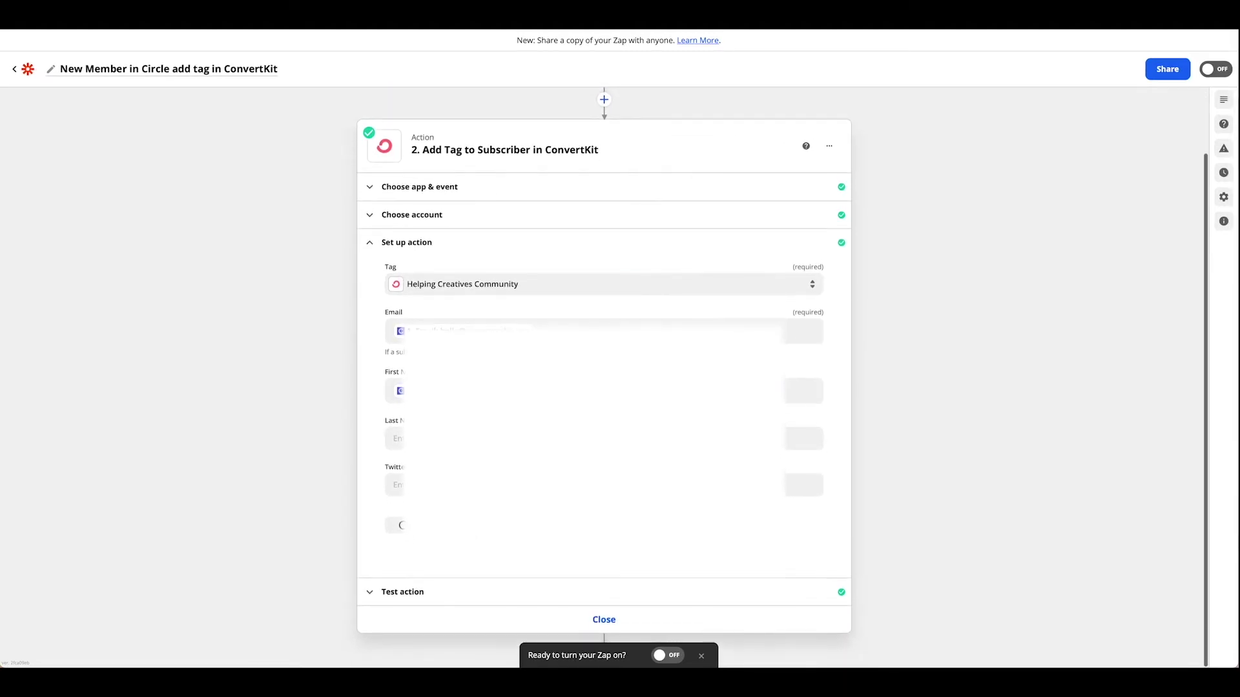
left_click(405, 595)
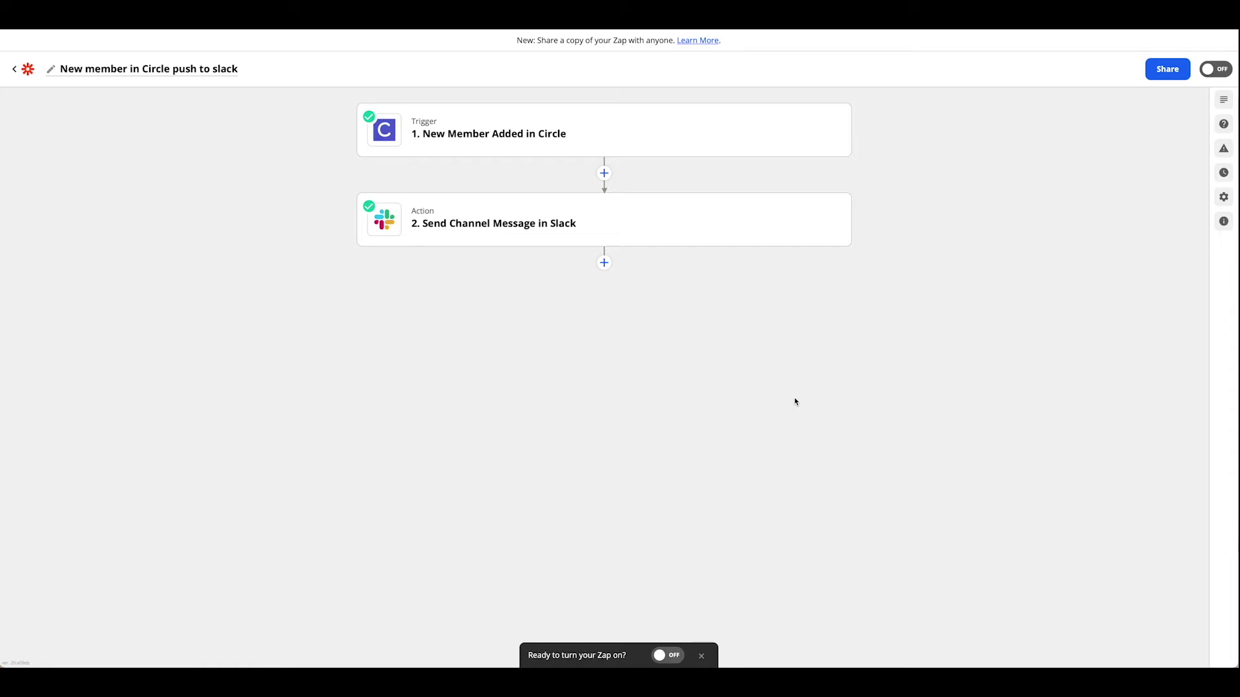
- Open the Slack Zap's Circle trigger and confirm New Member Added on the Helping Creatives community
left_click(530, 136)
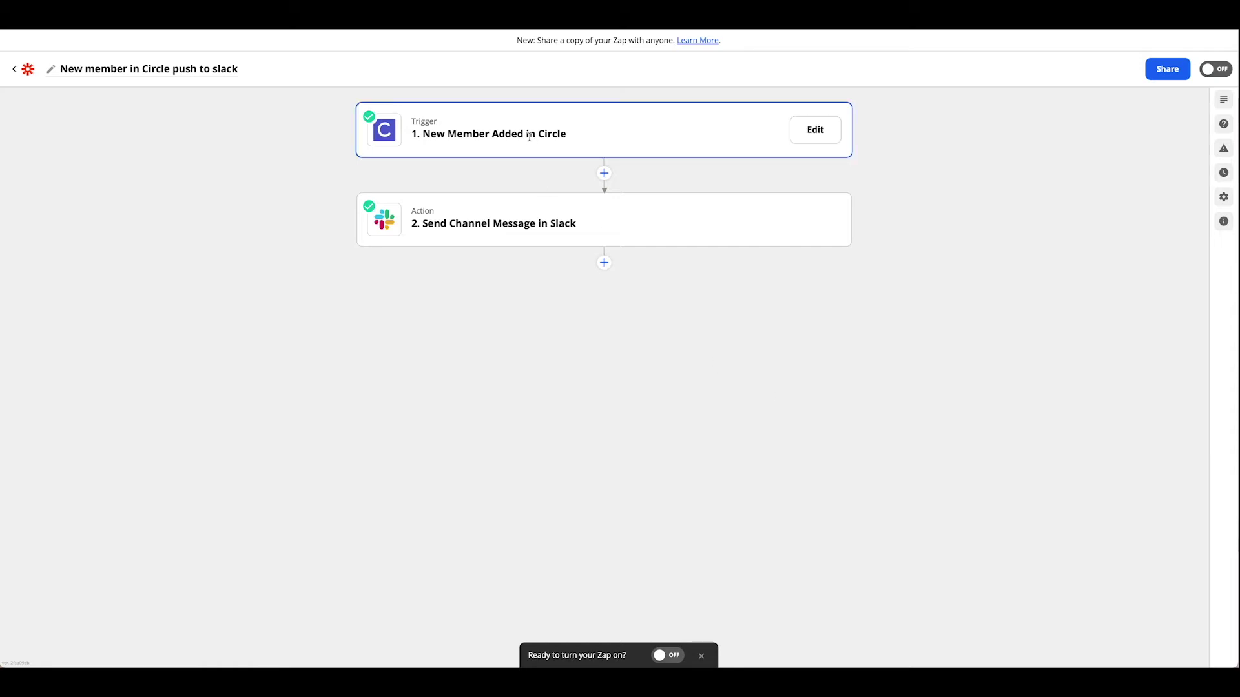
left_click(423, 171)
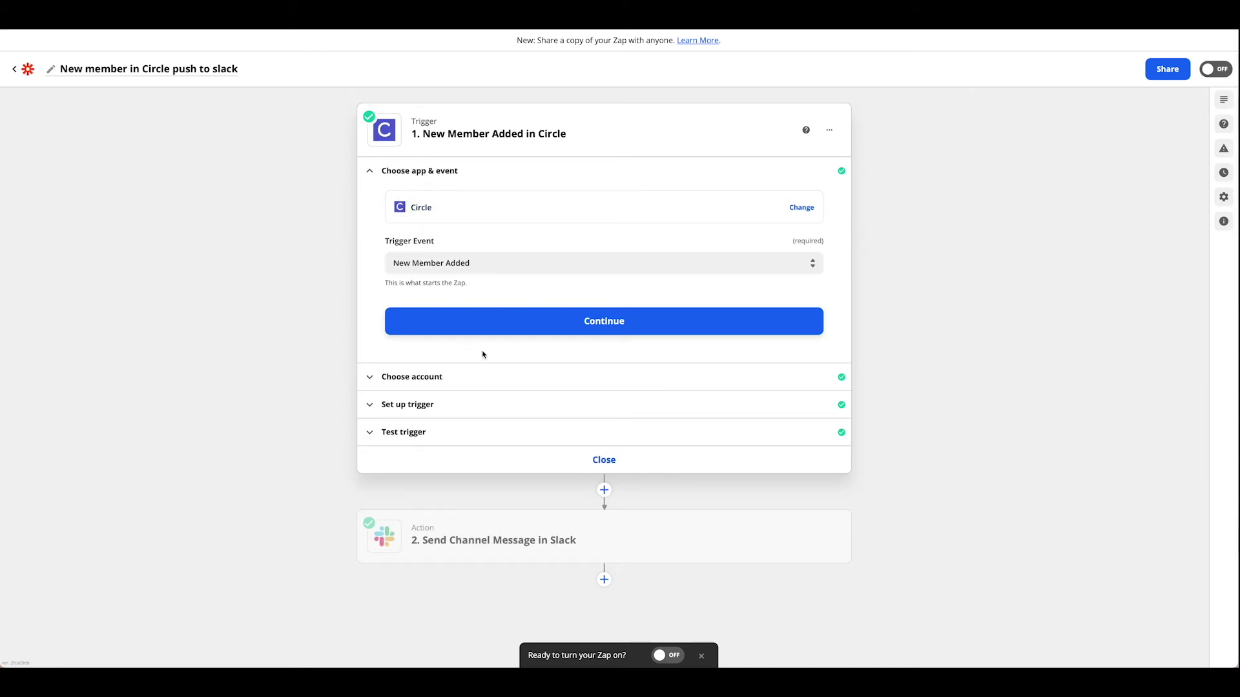
left_click(408, 404)
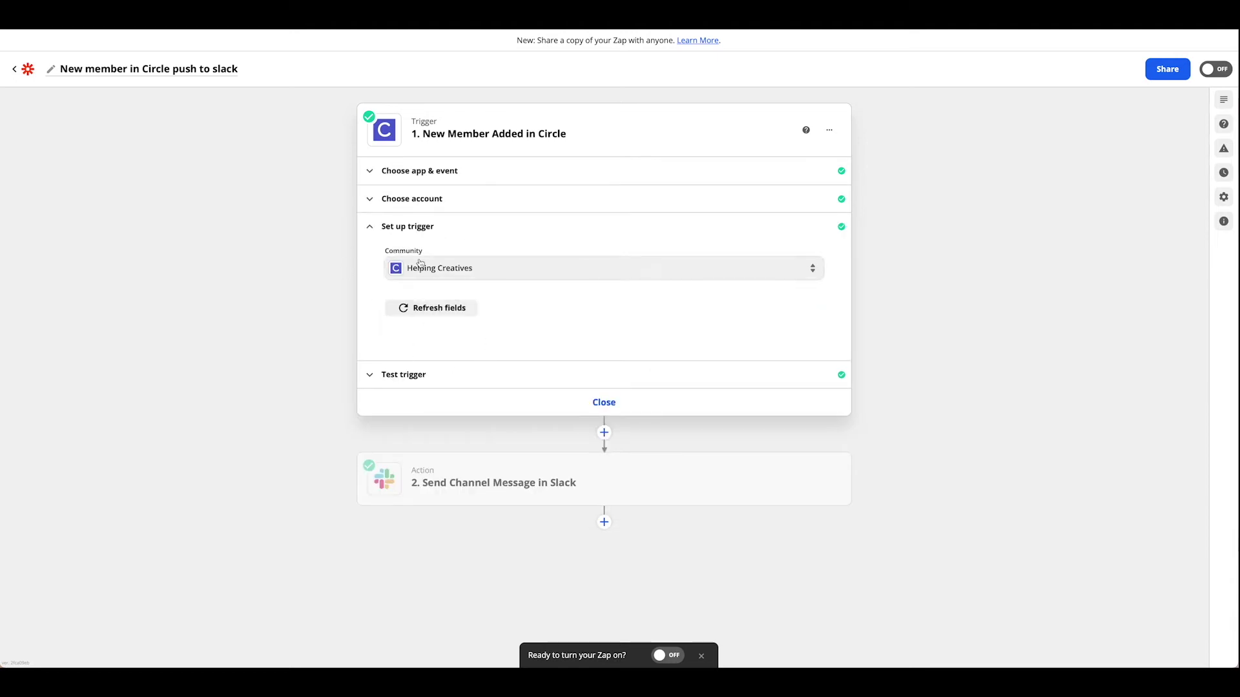
scroll(404, 377, "down", 1)
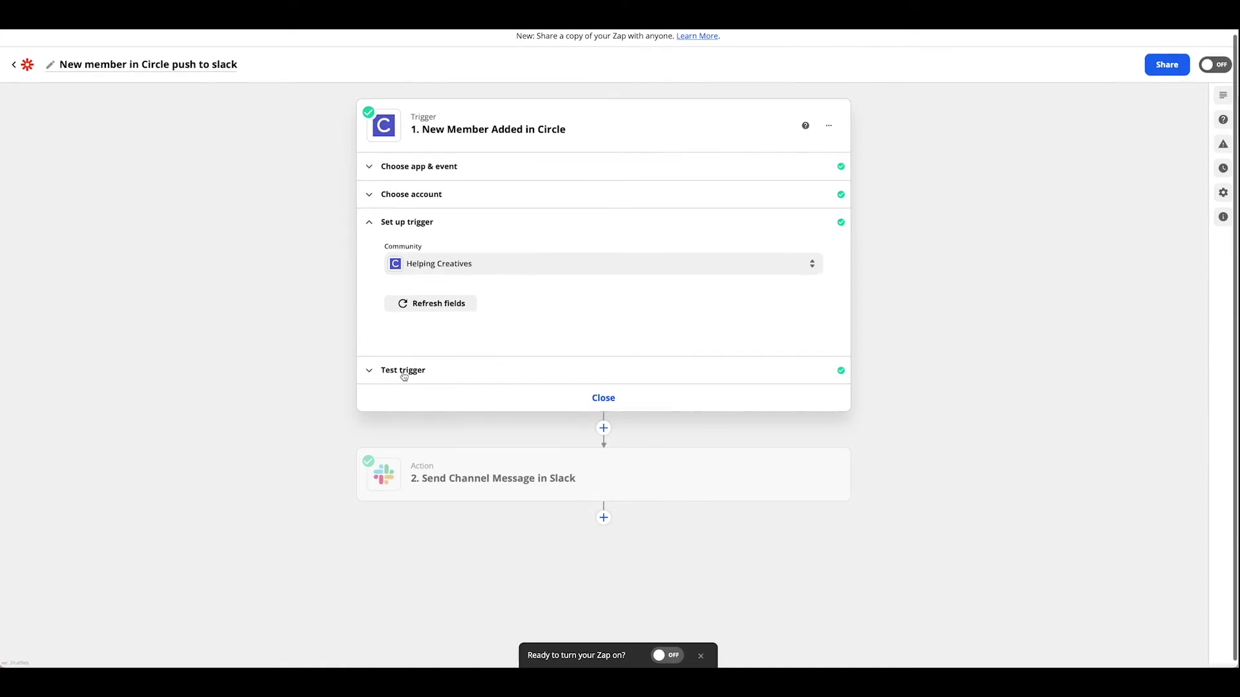
scroll(404, 376, "down", 1)
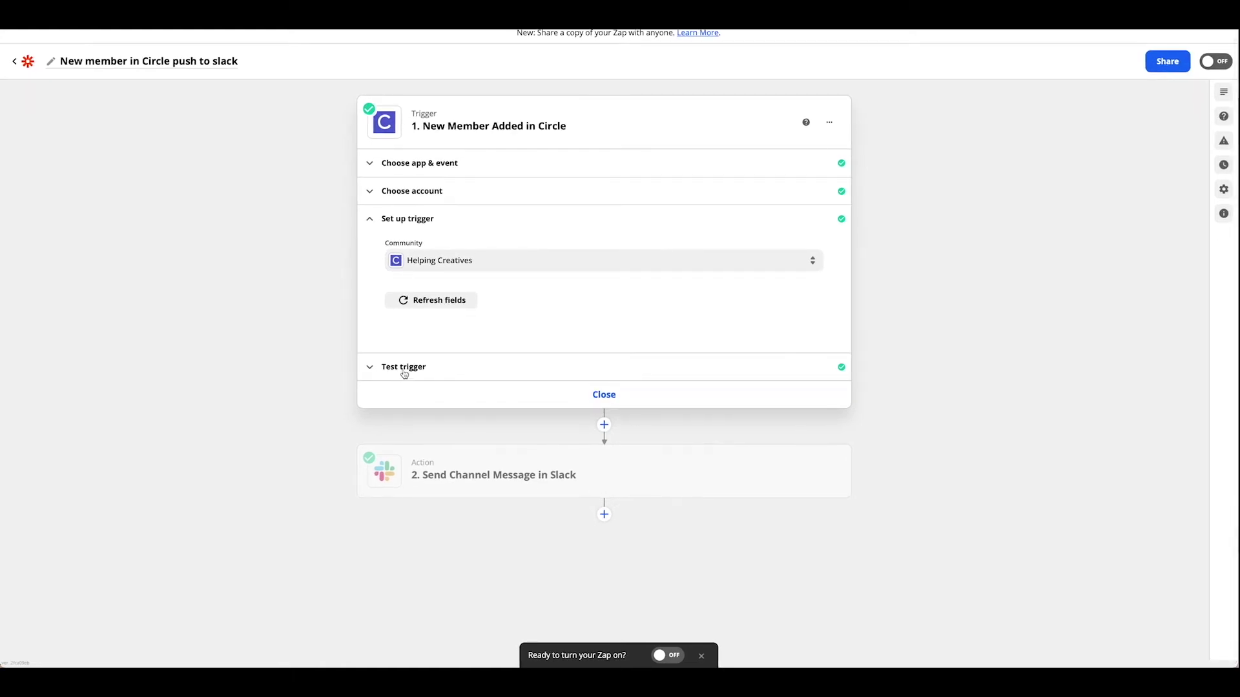
- Review the sample Circle member found by the trigger test, then close the trigger step
scroll(403, 374, "down", 1)
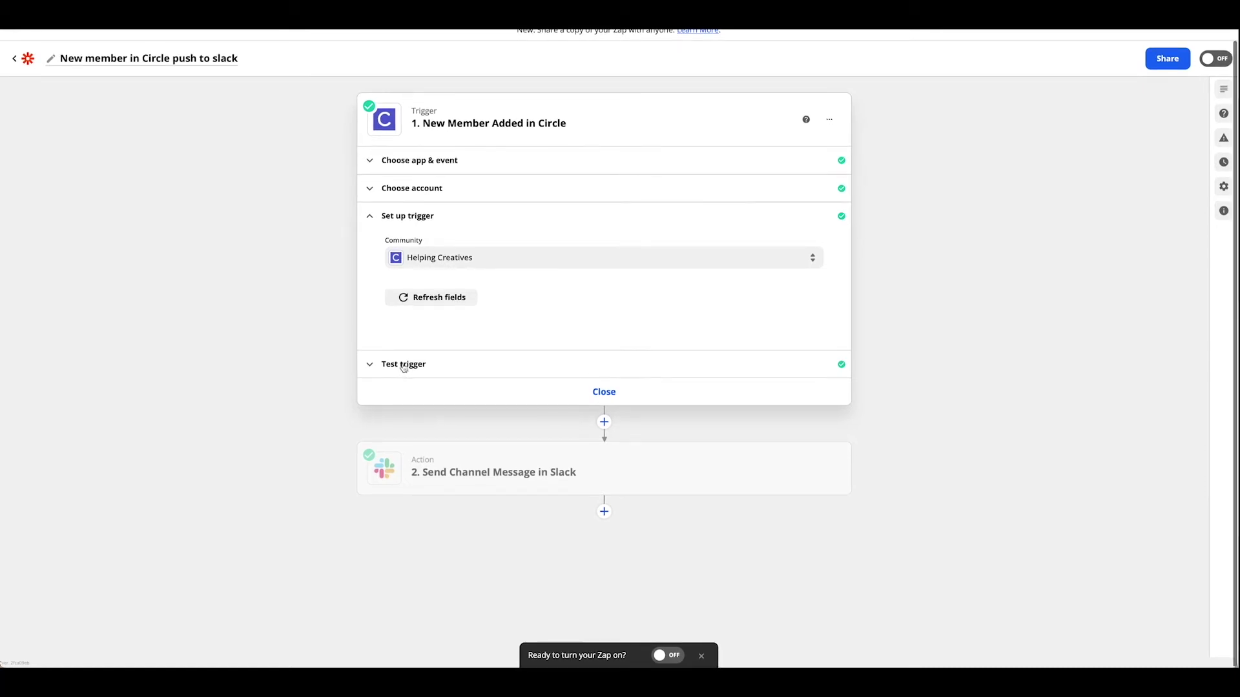
scroll(403, 368, "up", 1)
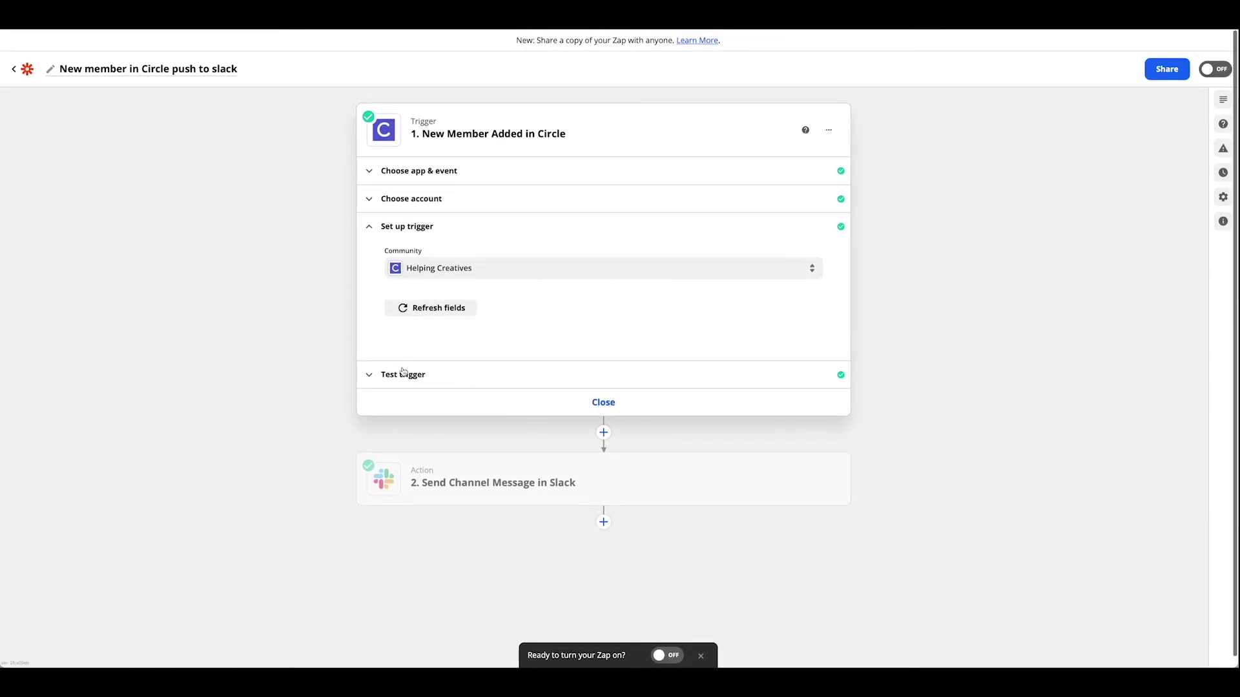
left_click(404, 374)
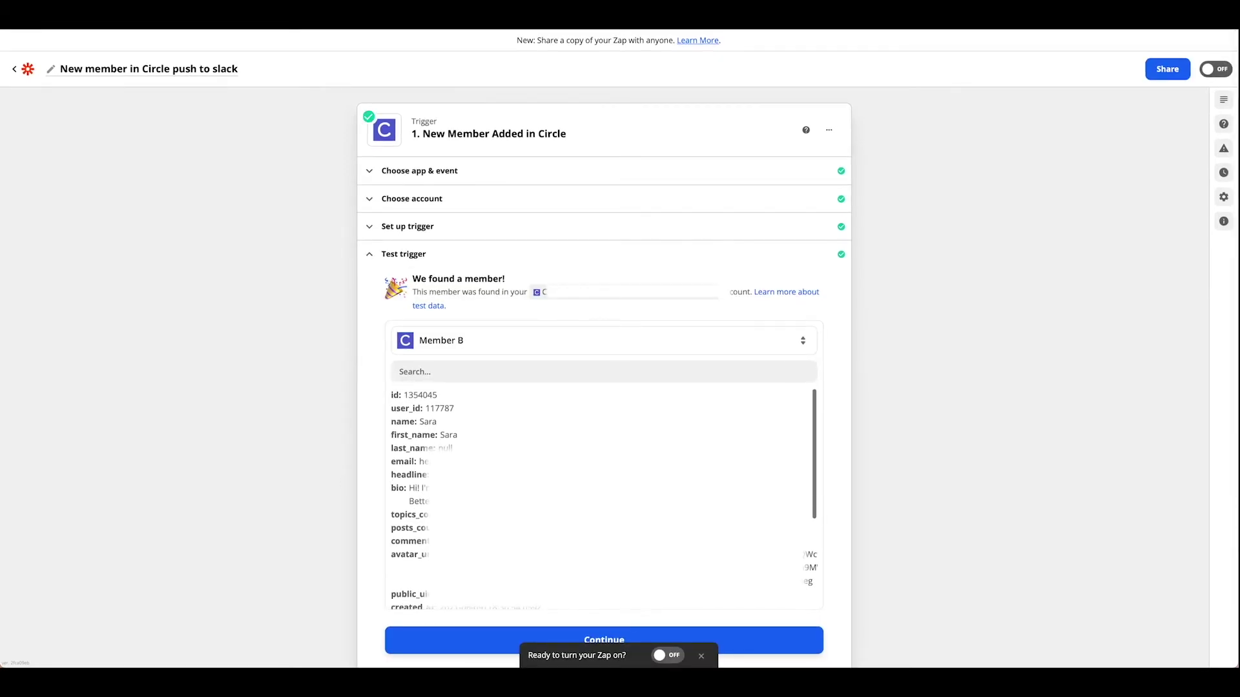
left_click(462, 636)
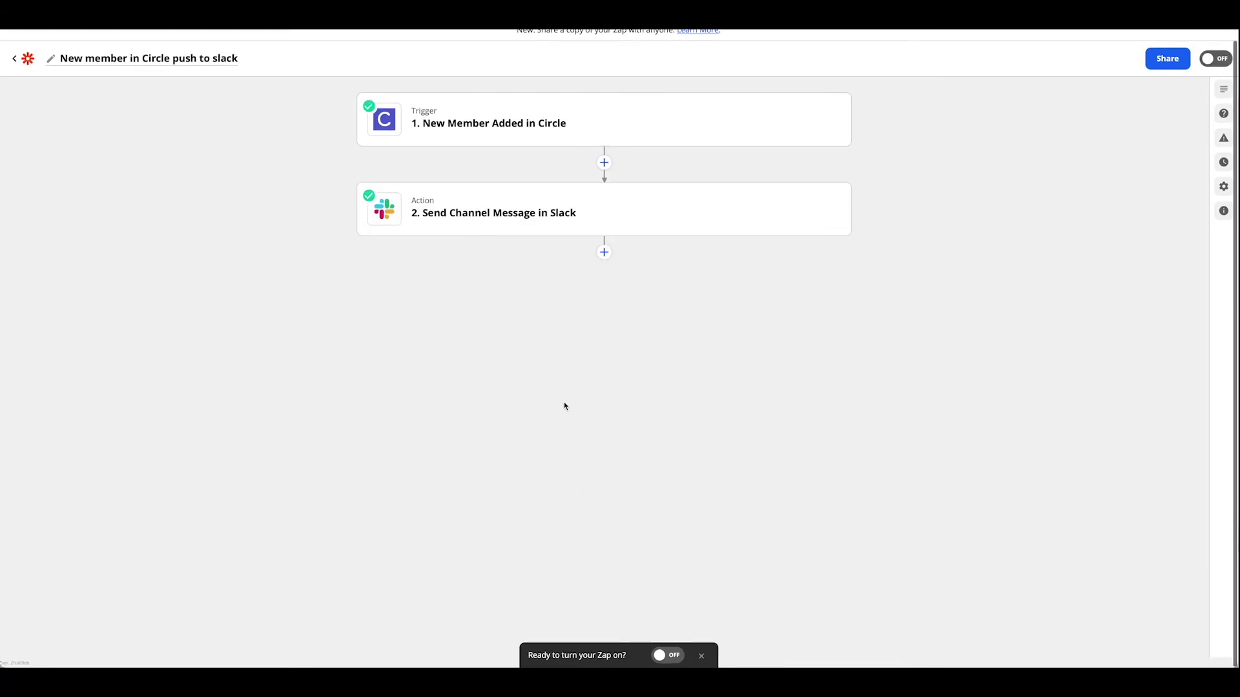
- Open the Slack action step and confirm Slack with the Send Channel Message event
left_click(604, 162)
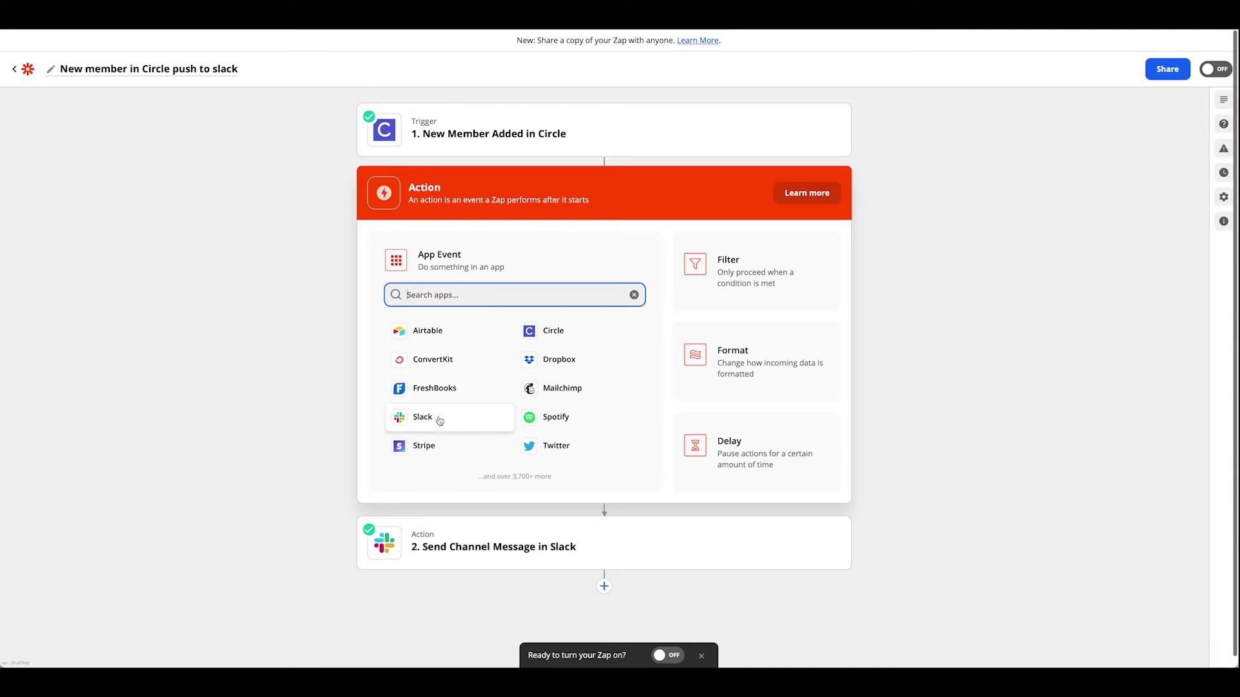
left_click(299, 335)
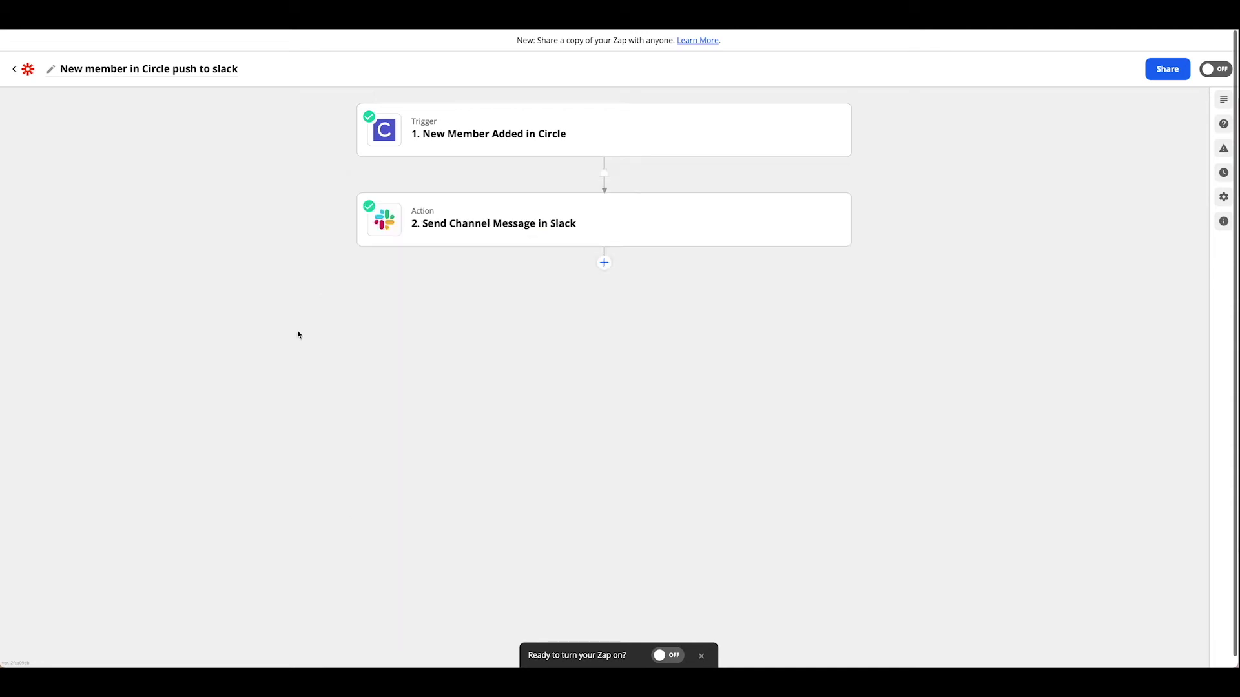
left_click(469, 223)
left_click(416, 260)
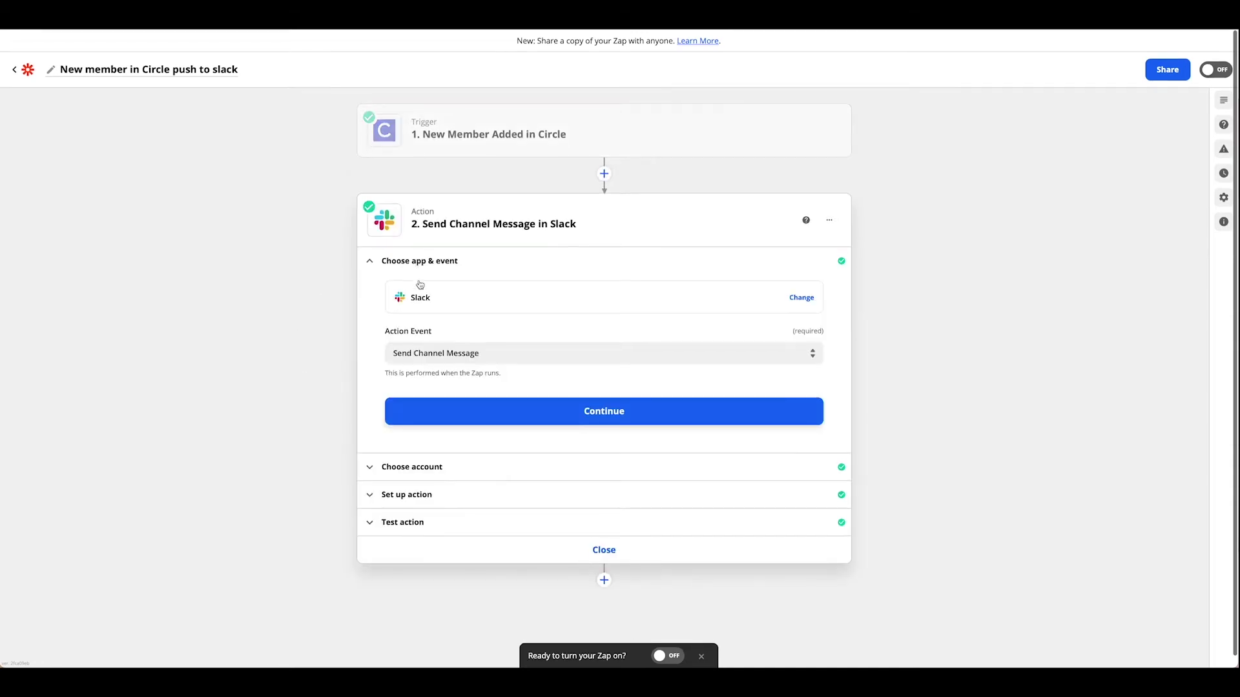
scroll(413, 347, "down", 1)
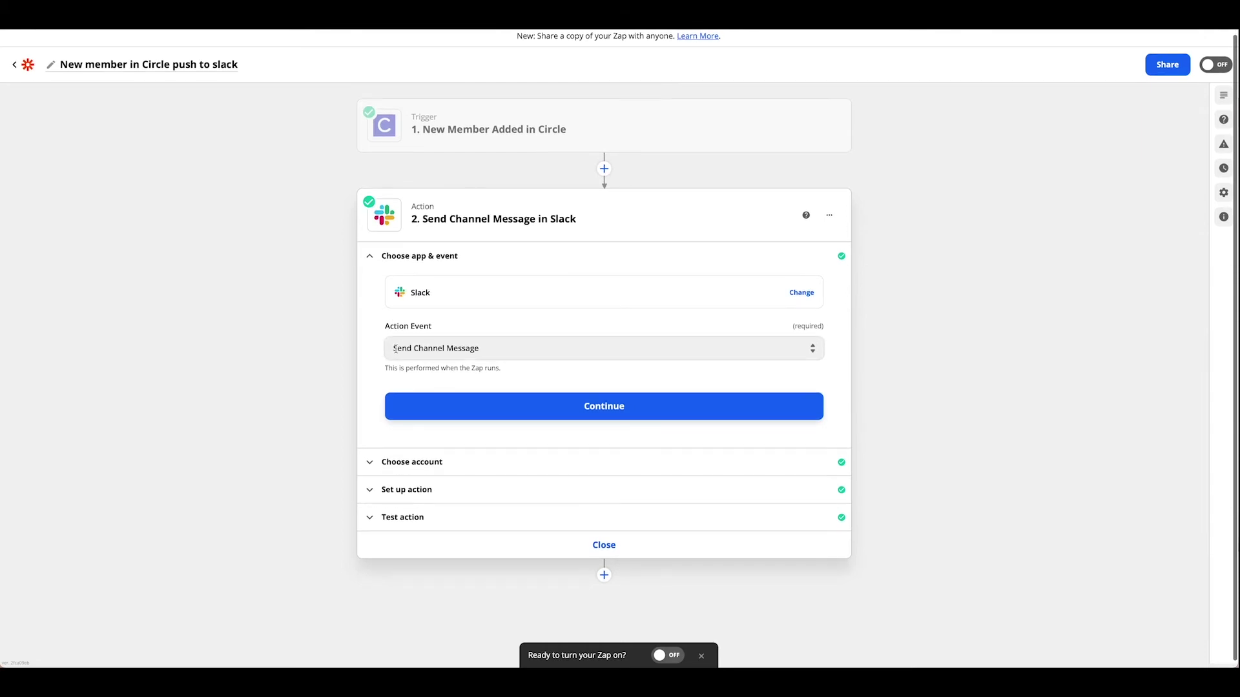
scroll(474, 348, "up", 1)
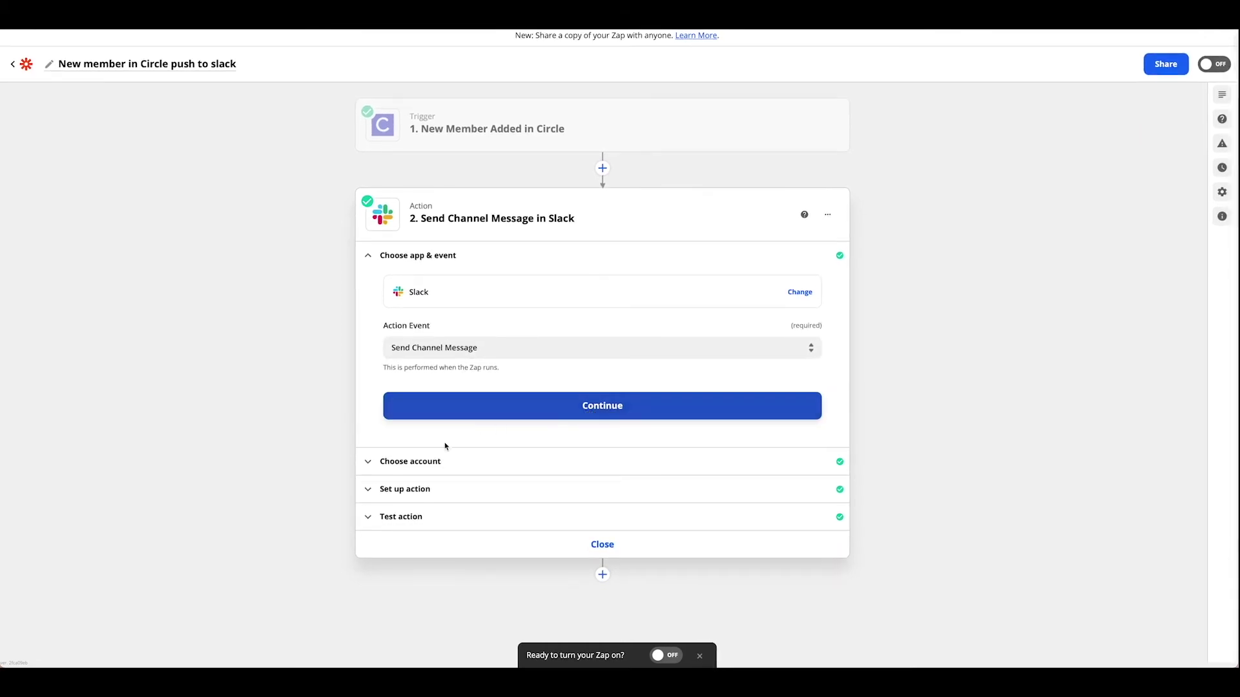
scroll(417, 489, "down", 2)
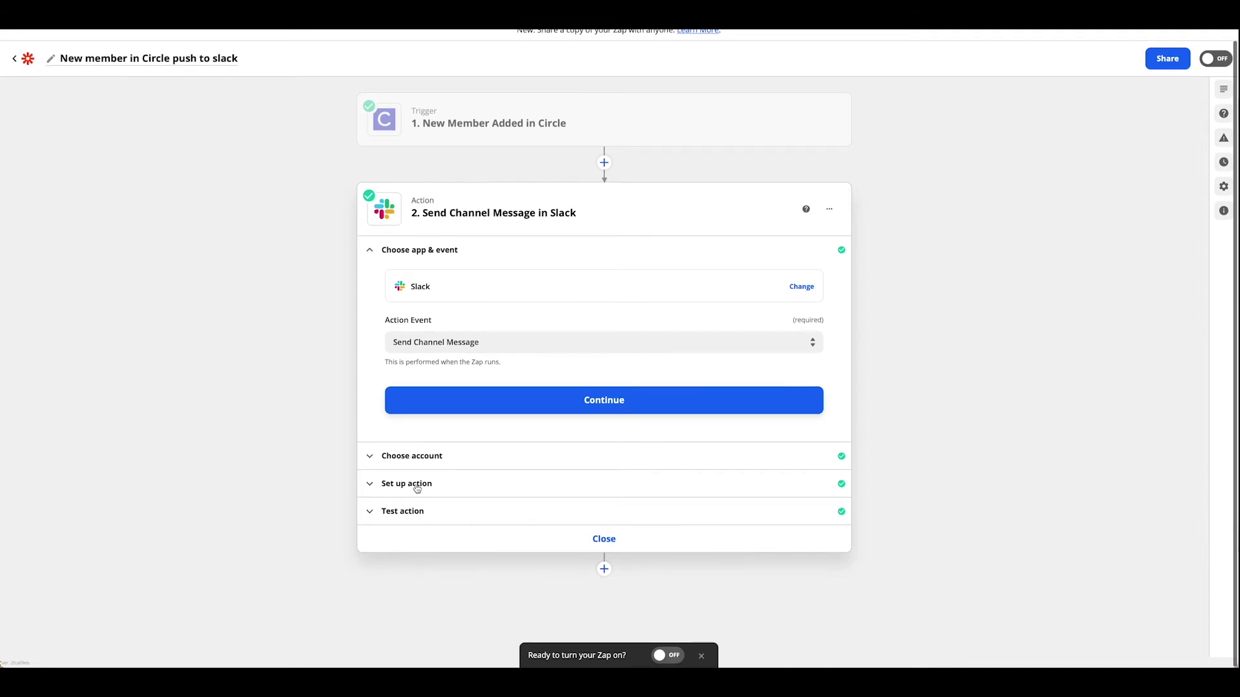
- Review the message settings: channel new-circle-members, first-name greeting with profile URL, bot New Community Member
left_click(417, 488)
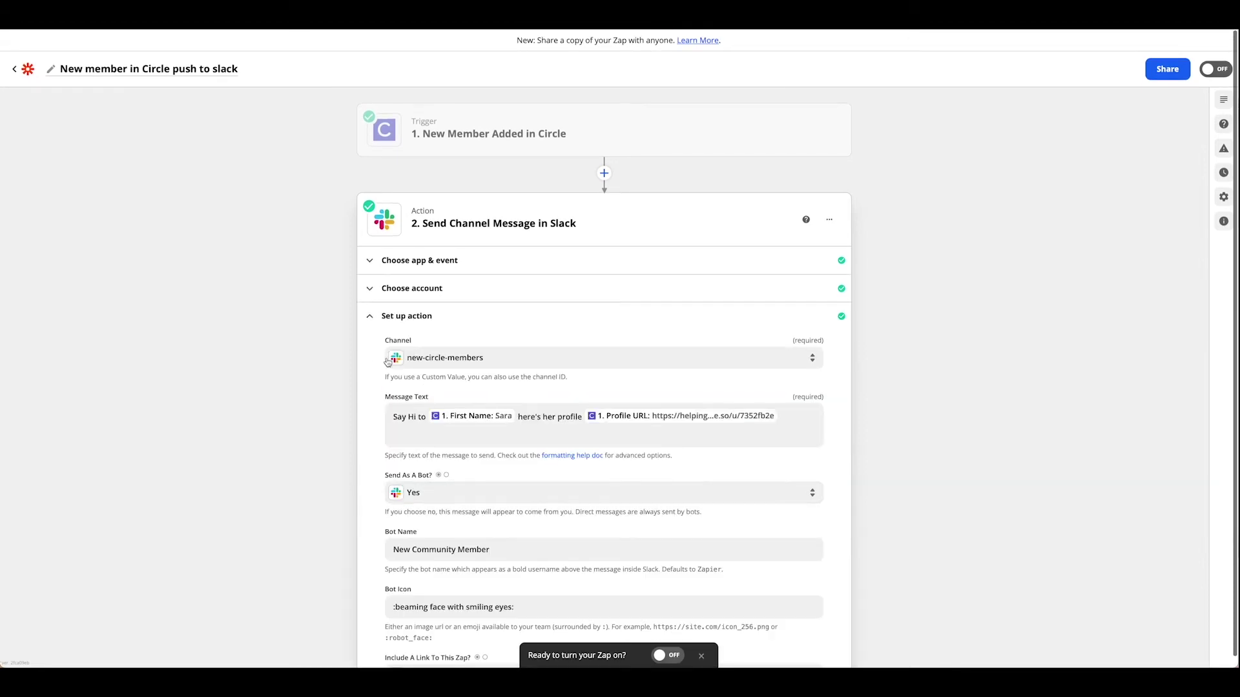
scroll(387, 362, "down", 1)
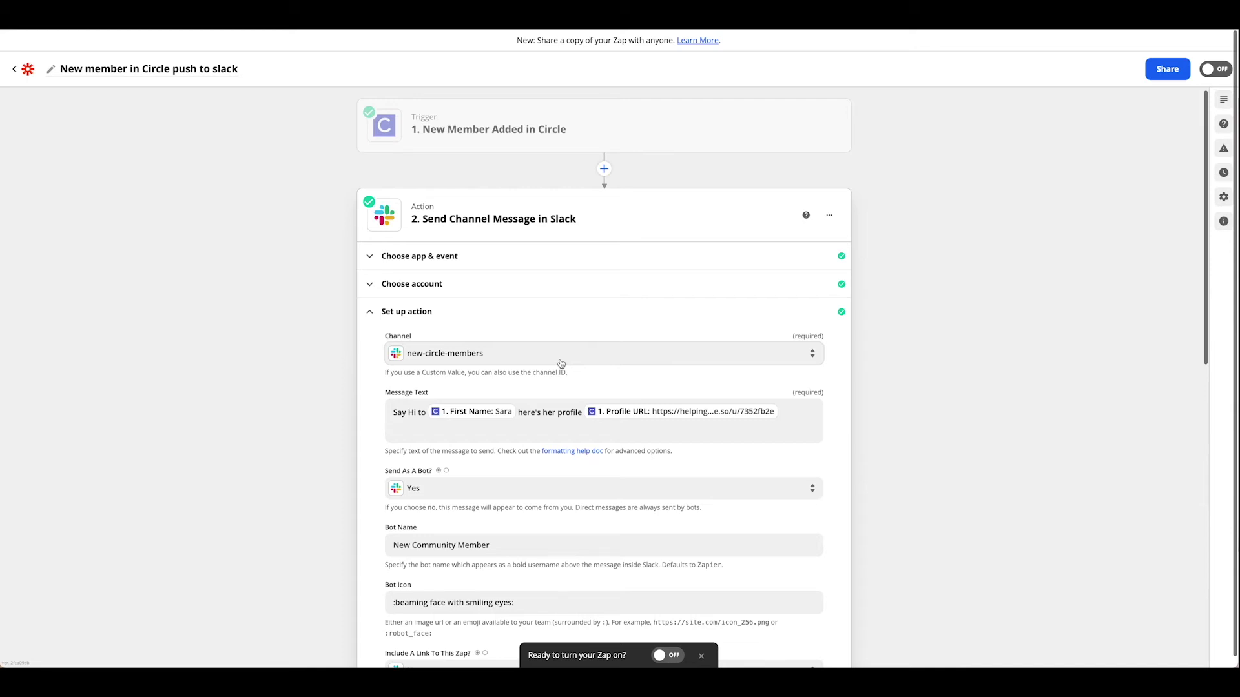
left_click(561, 364)
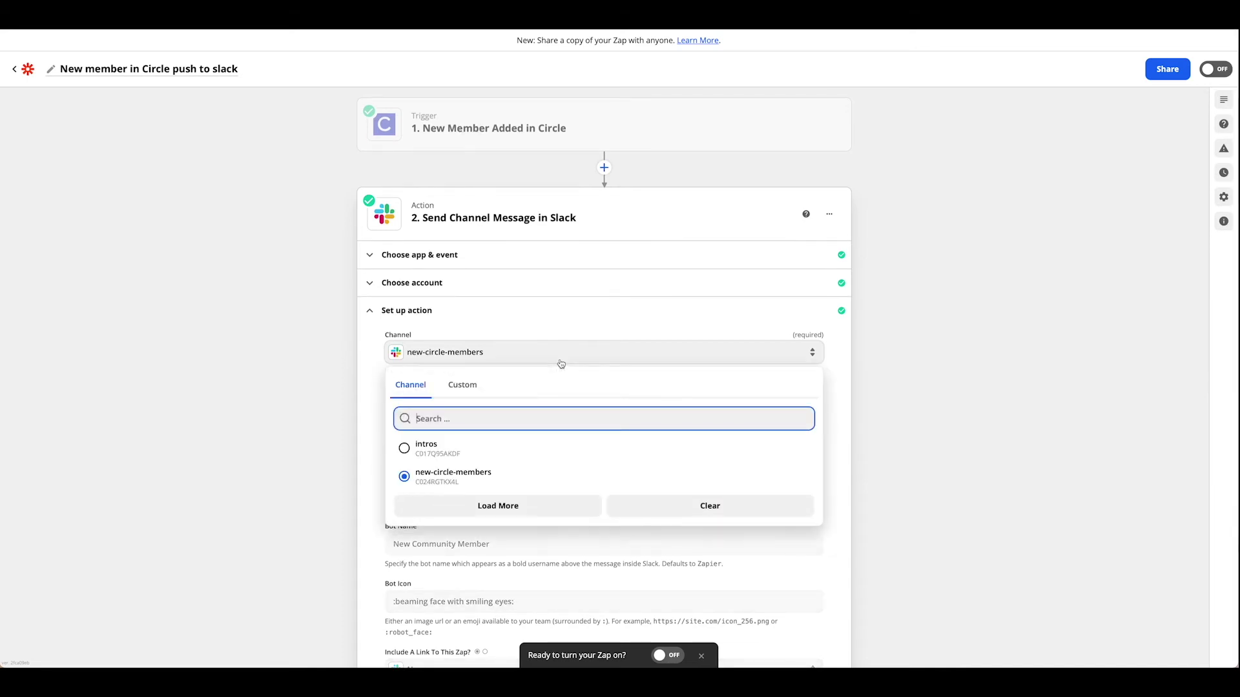
left_click(374, 375)
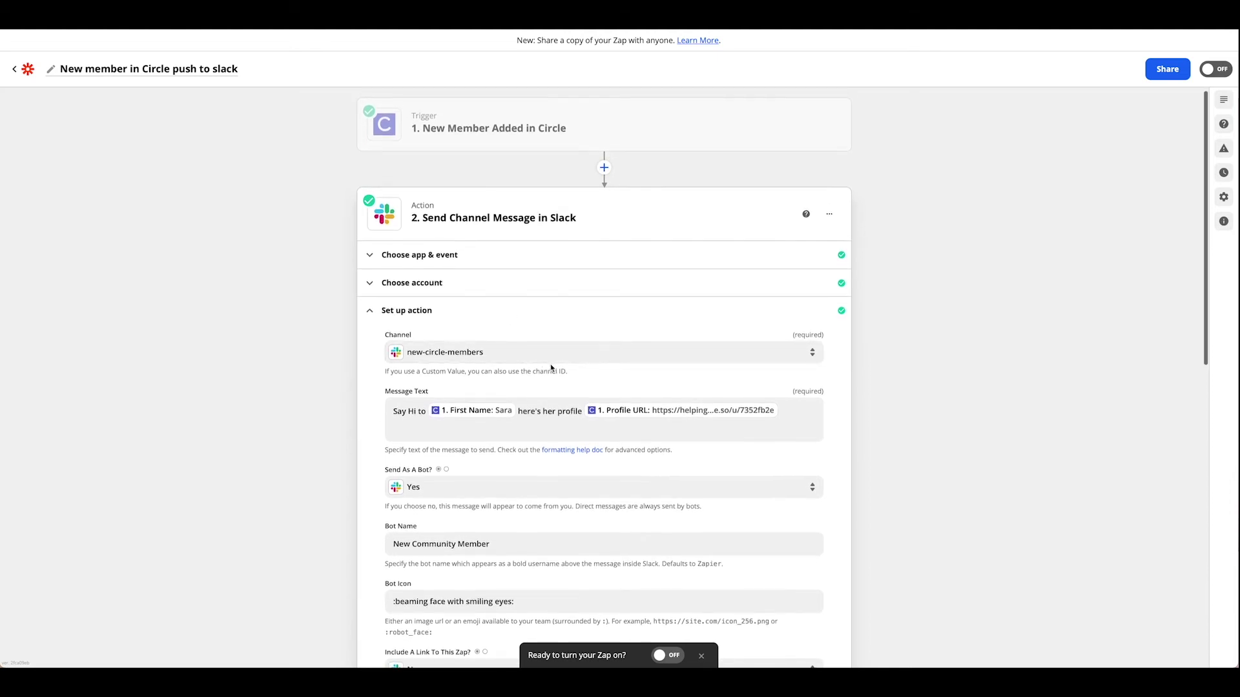
scroll(565, 395, "down", 1)
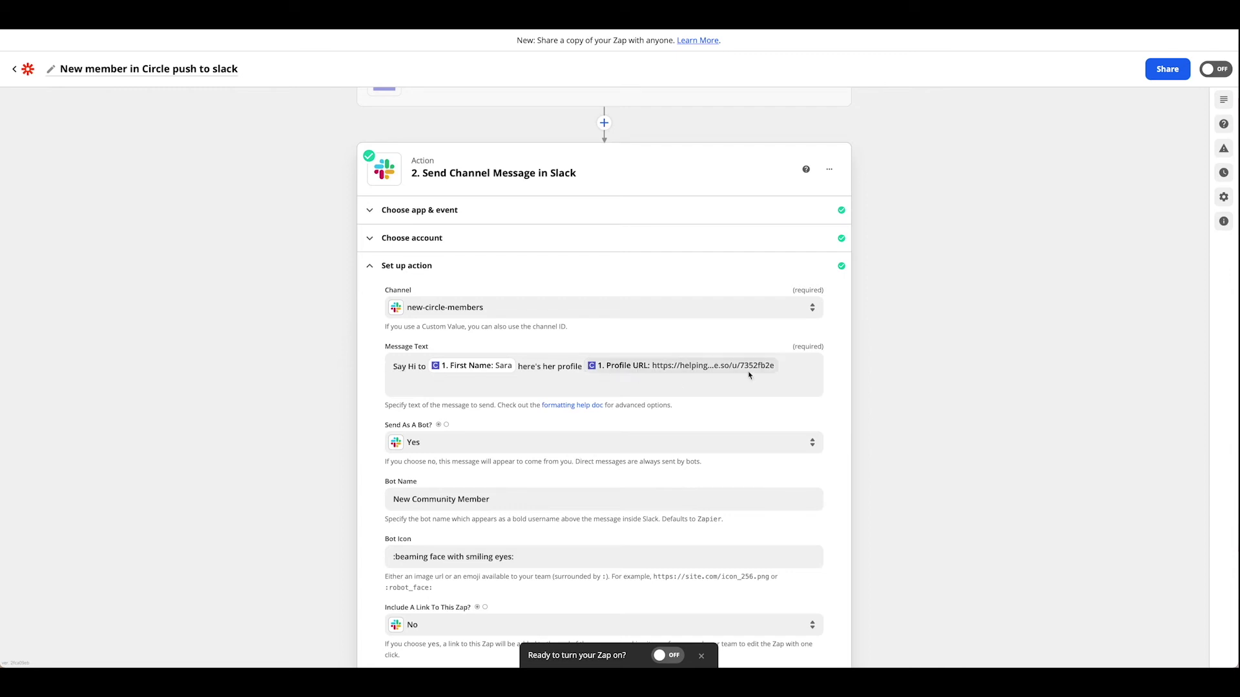
scroll(776, 381, "down", 1)
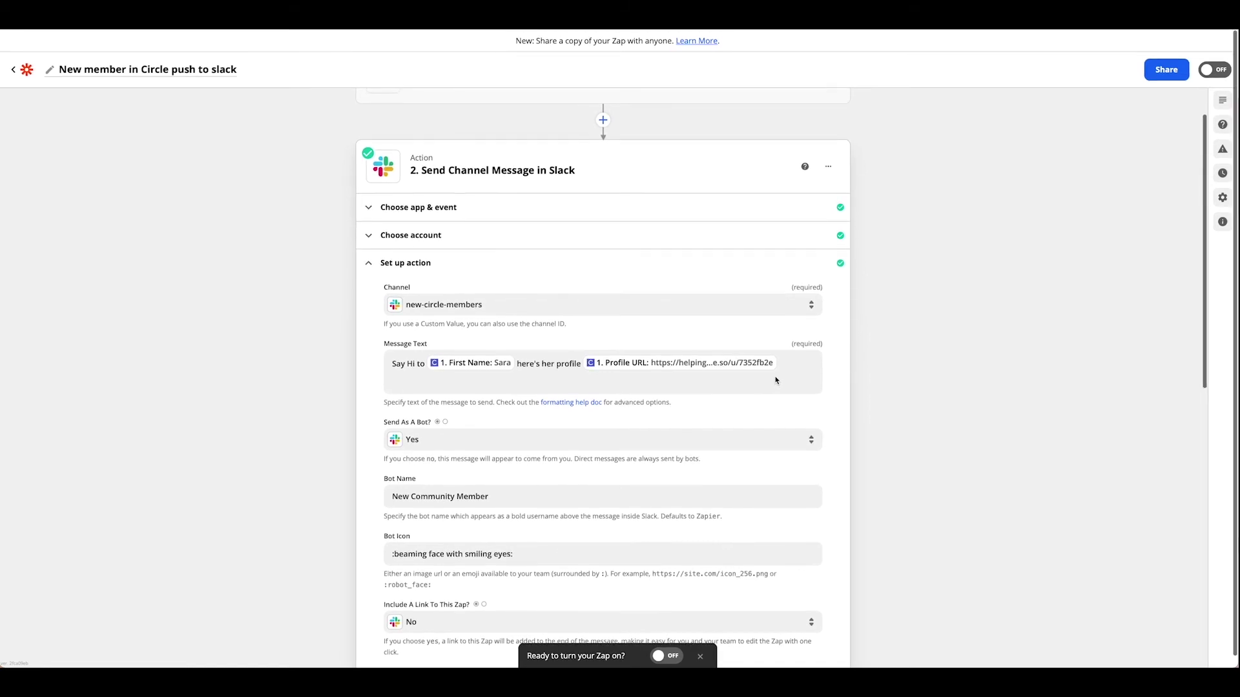
scroll(775, 381, "down", 1)
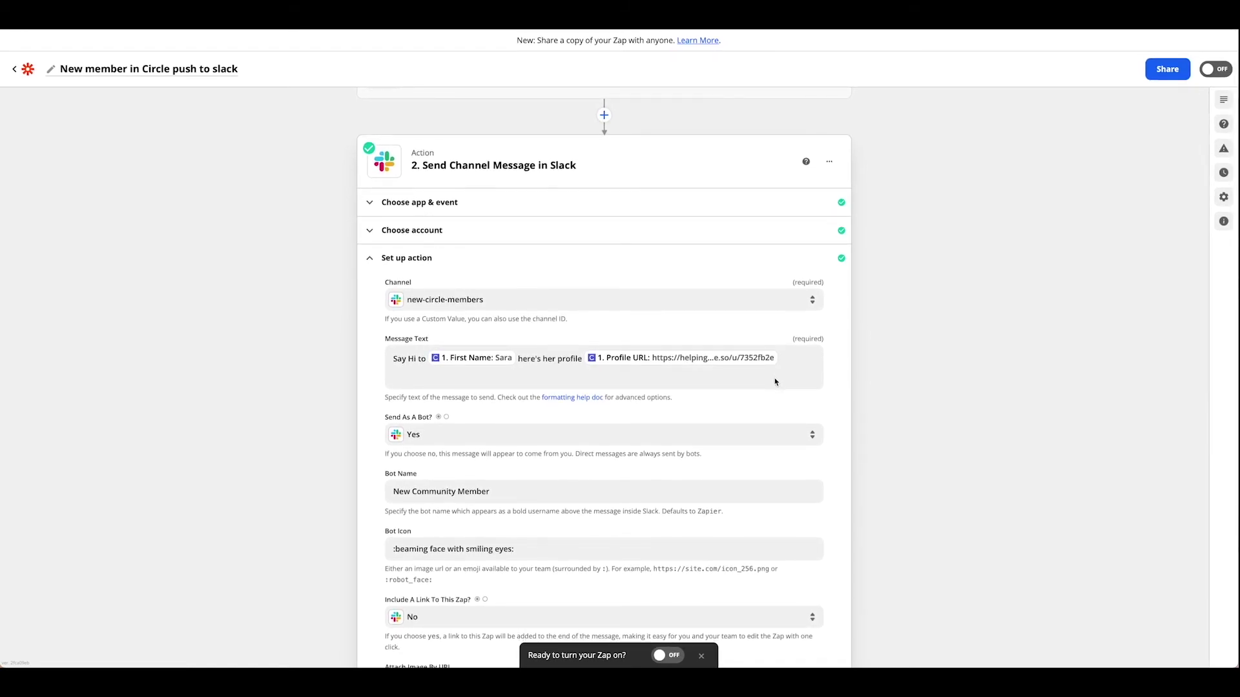
scroll(771, 397, "down", 2)
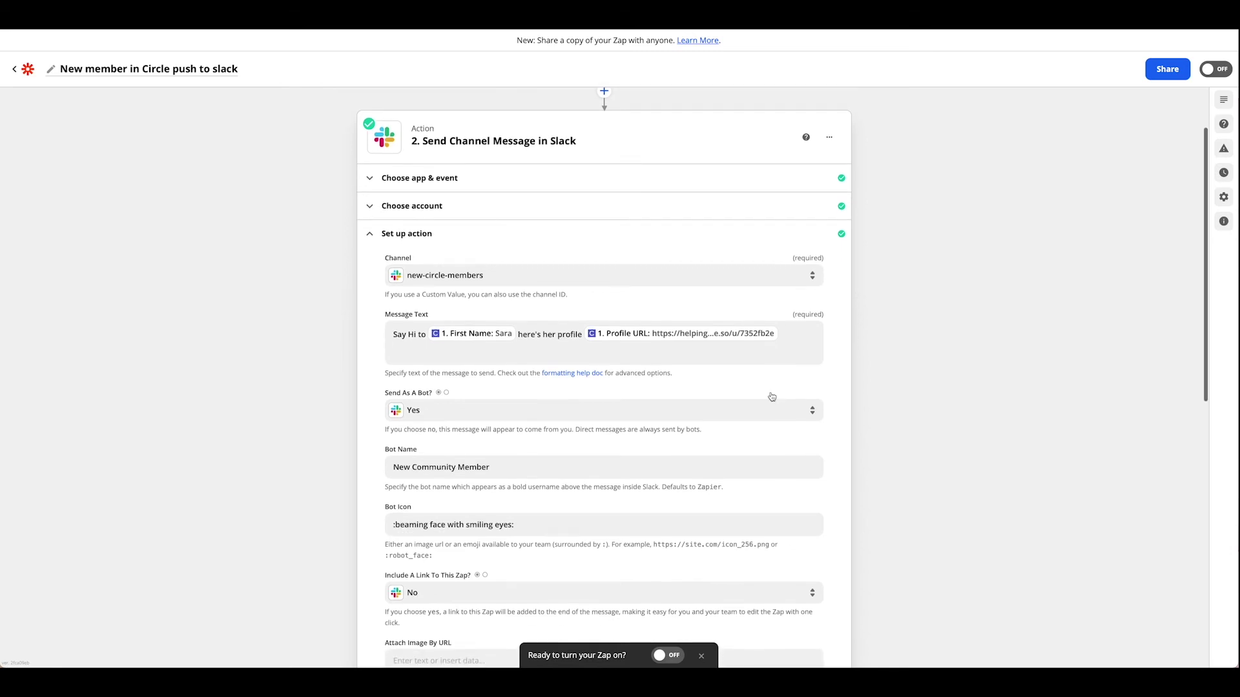
scroll(470, 392, "down", 1)
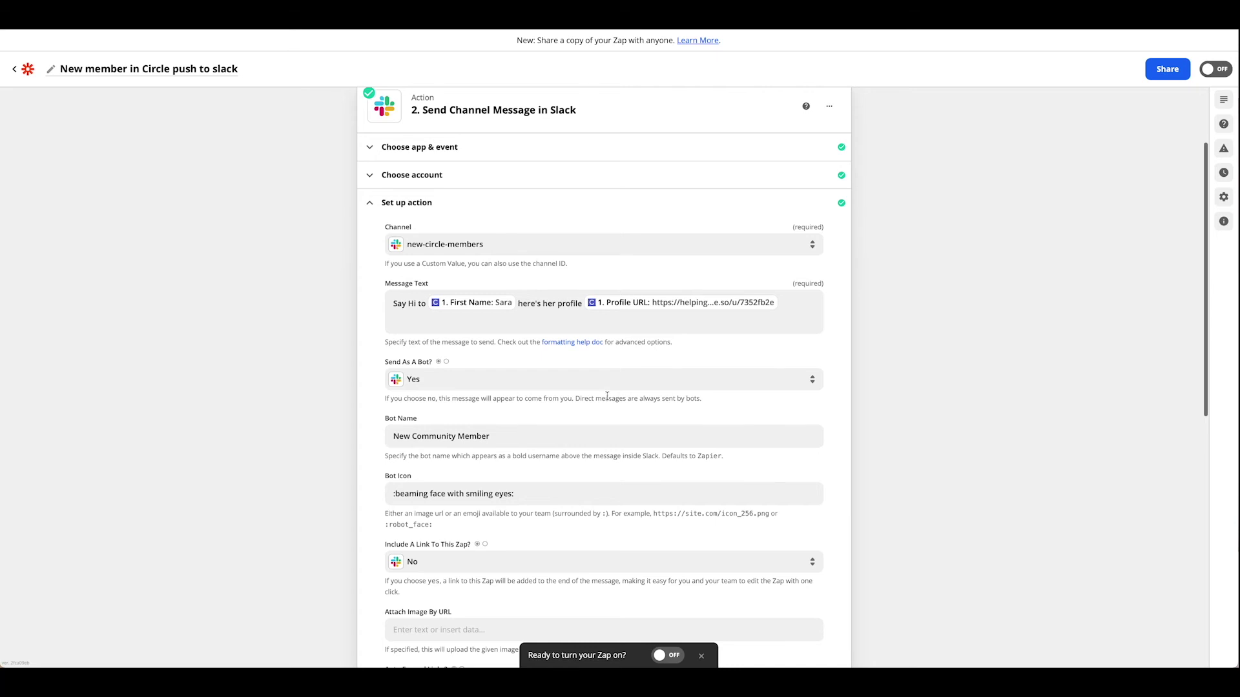
scroll(607, 395, "down", 2)
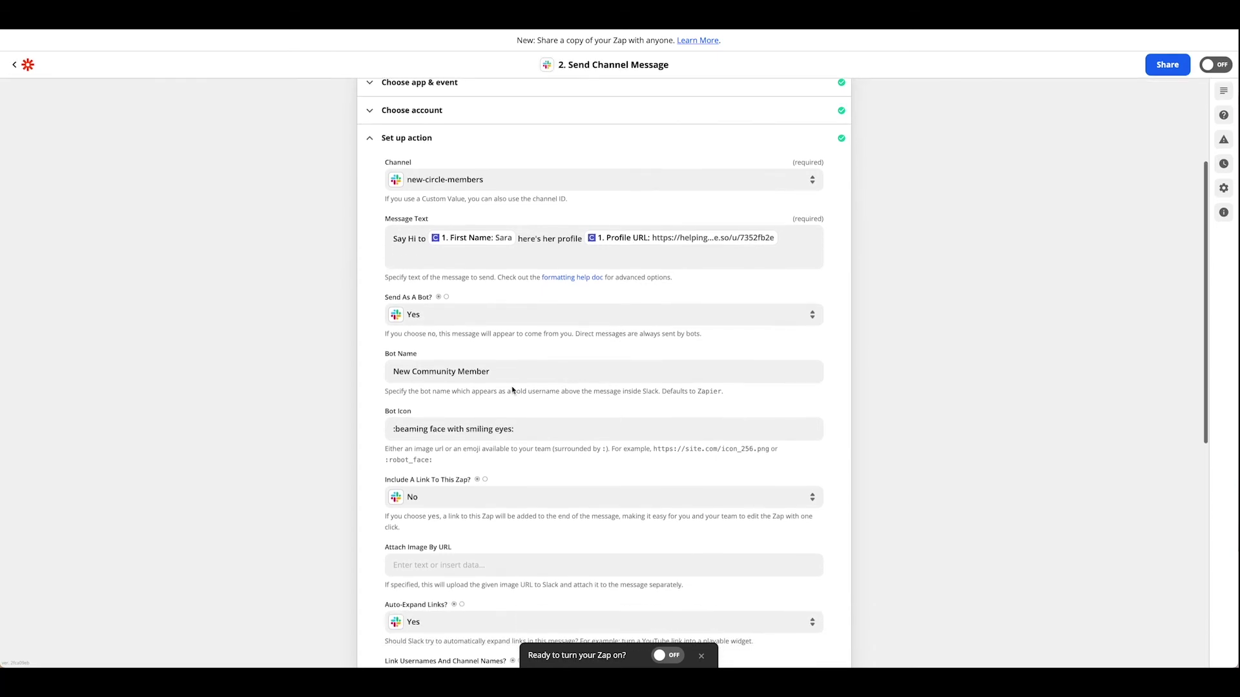
scroll(531, 426, "down", 4)
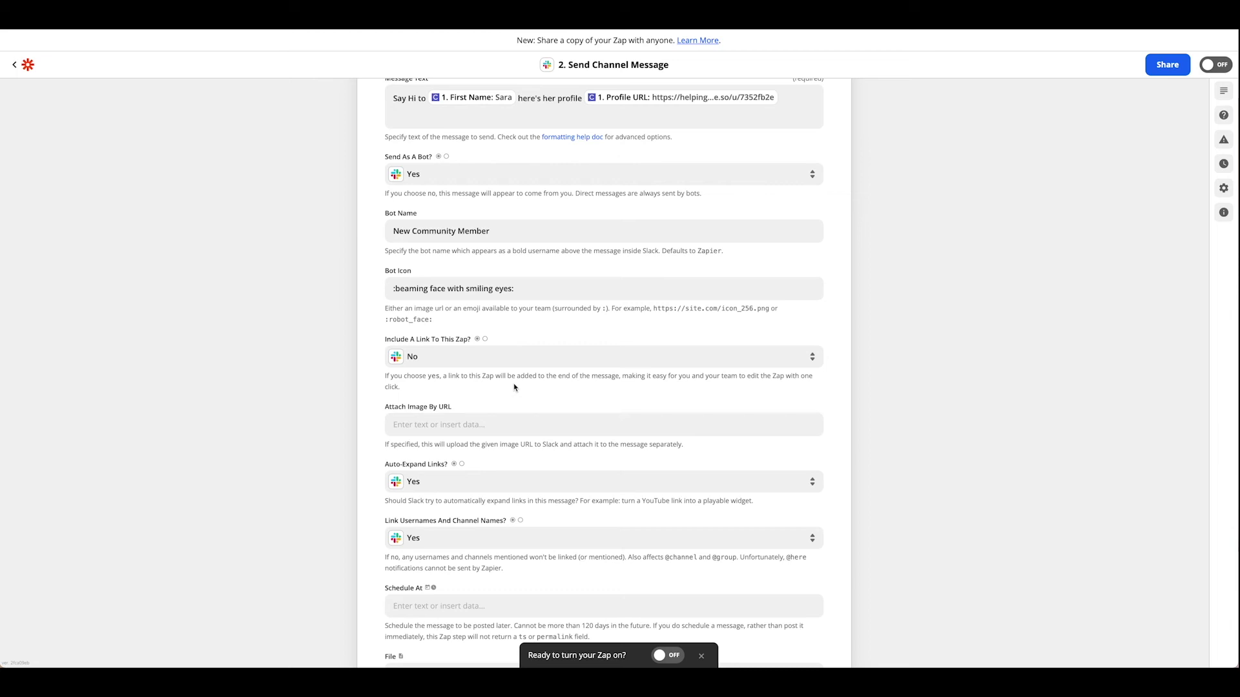
scroll(517, 388, "down", 1)
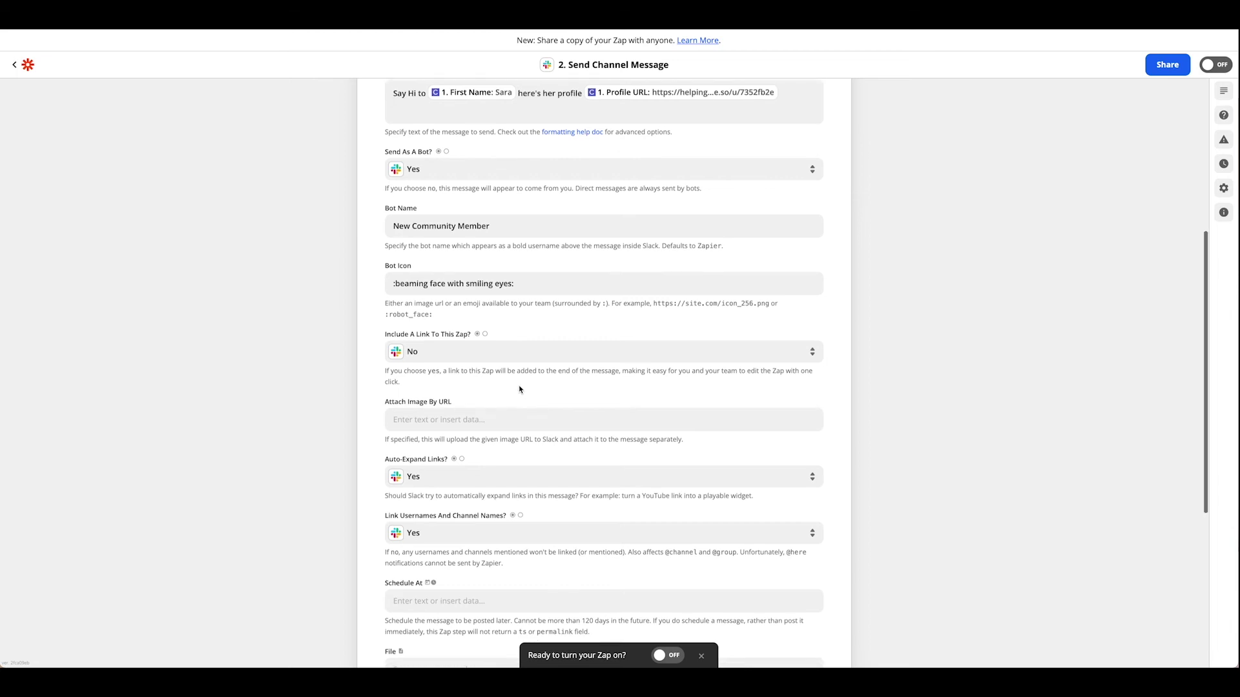
scroll(520, 389, "down", 3)
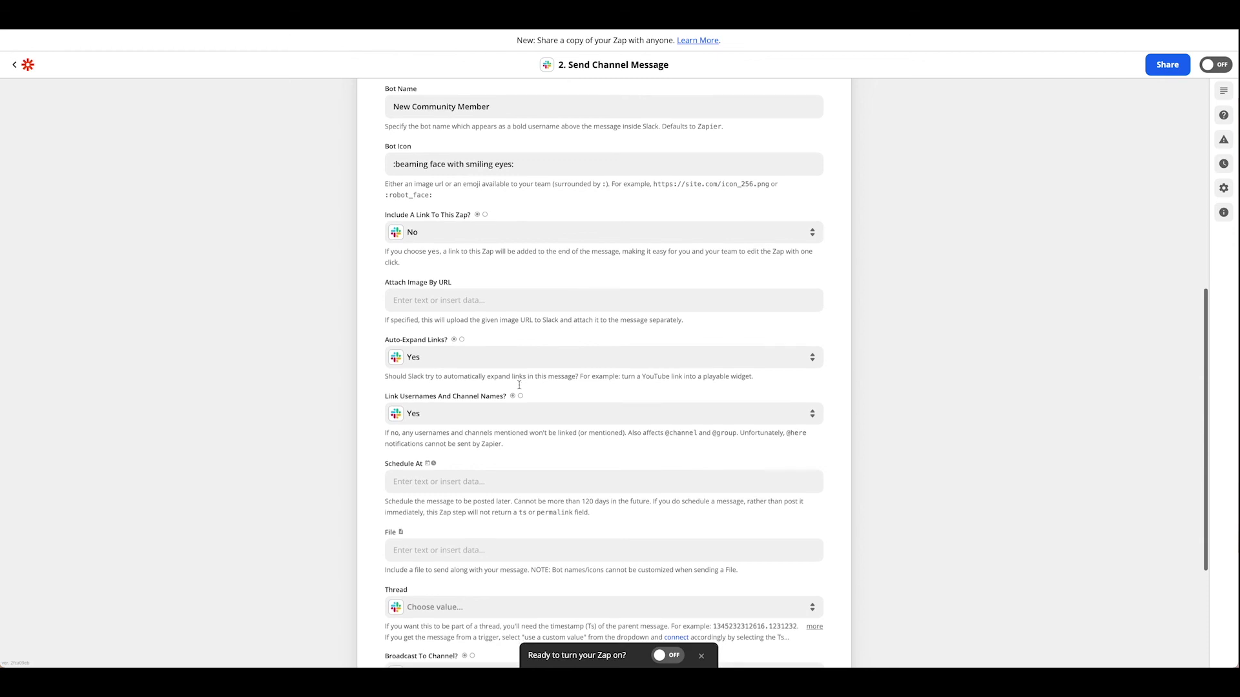
scroll(520, 389, "down", 2)
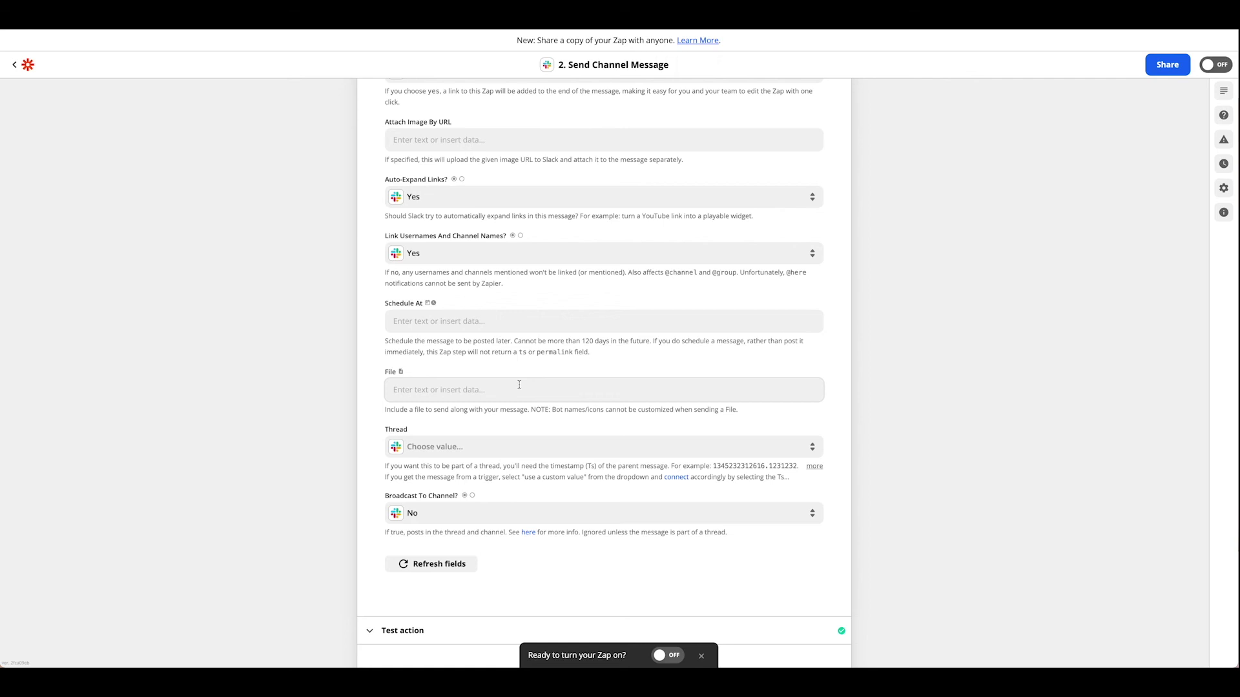
scroll(519, 384, "down", 1)
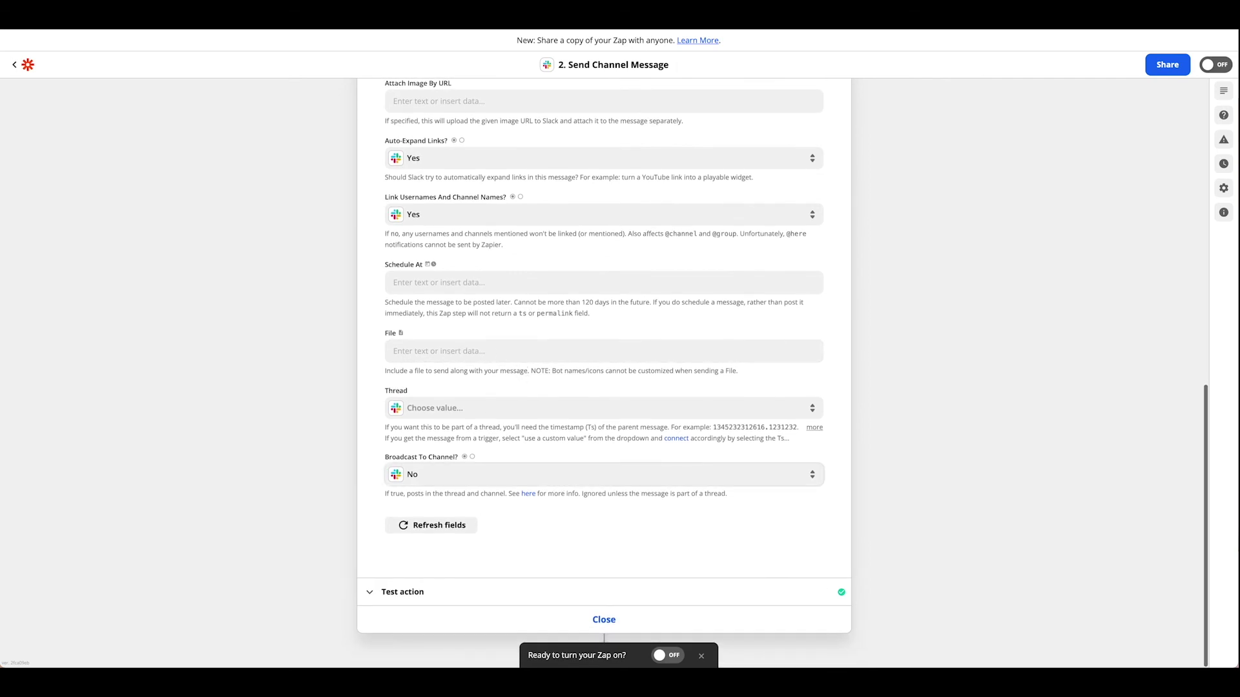
- View the Slack step's successful test result
left_click(395, 600)
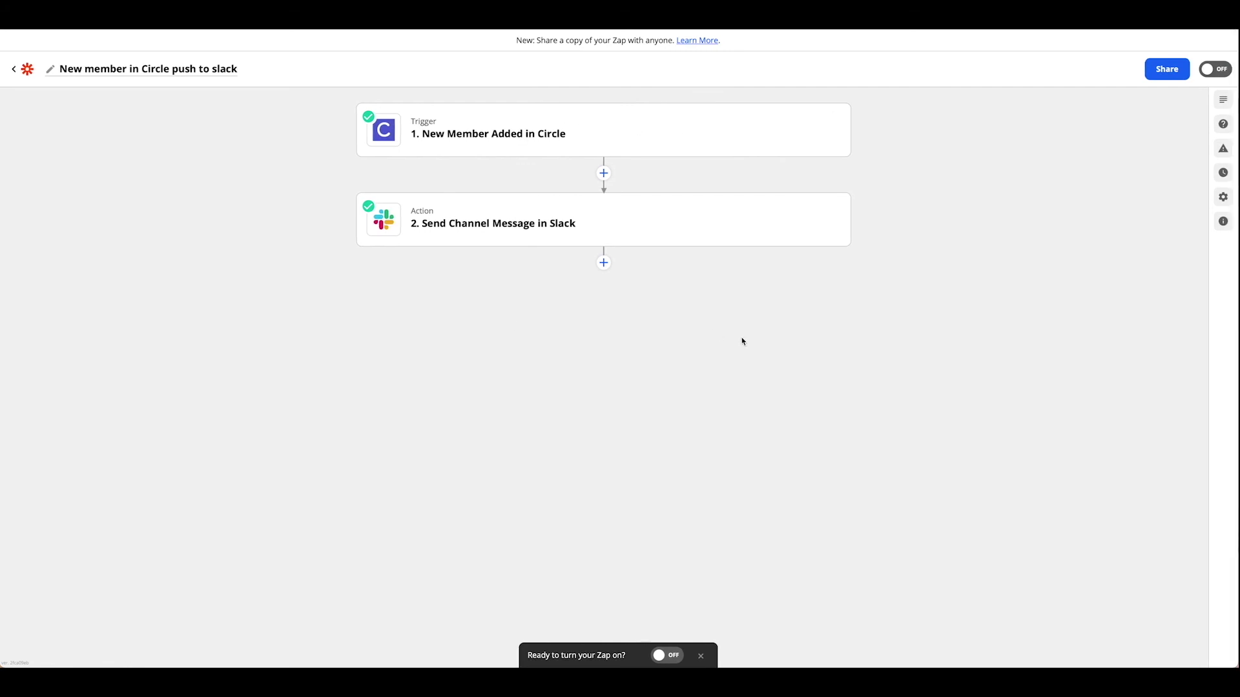
scroll(744, 342, "down", 1)
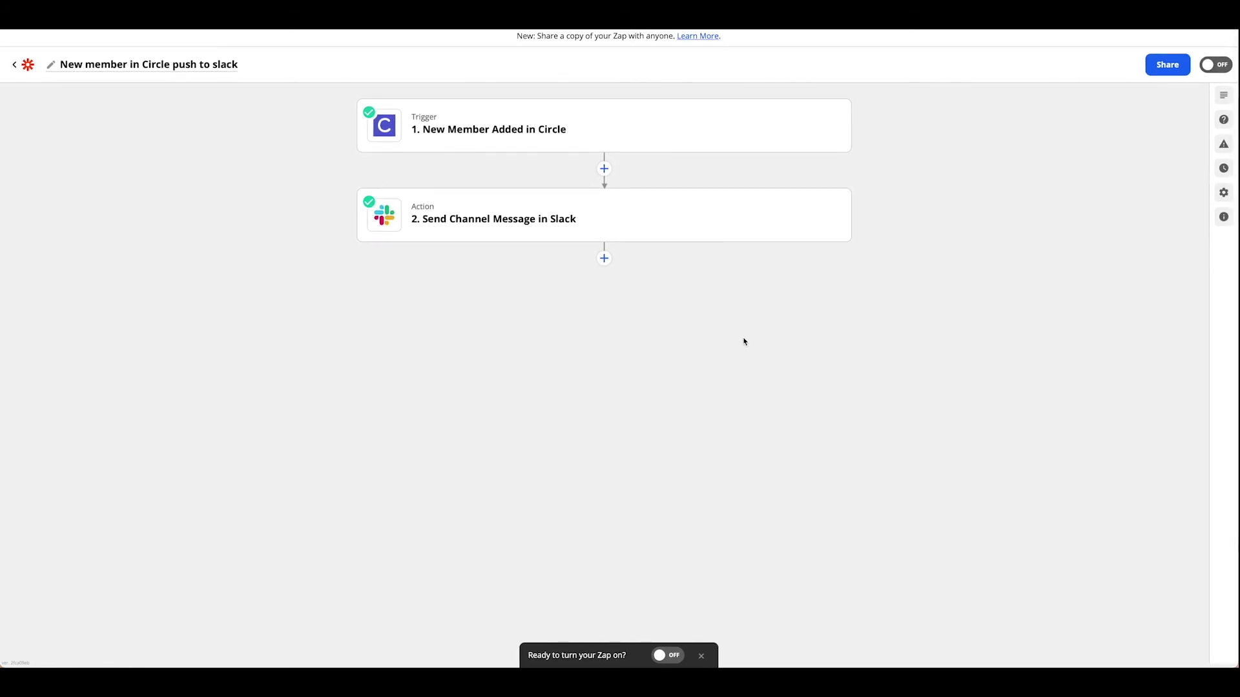